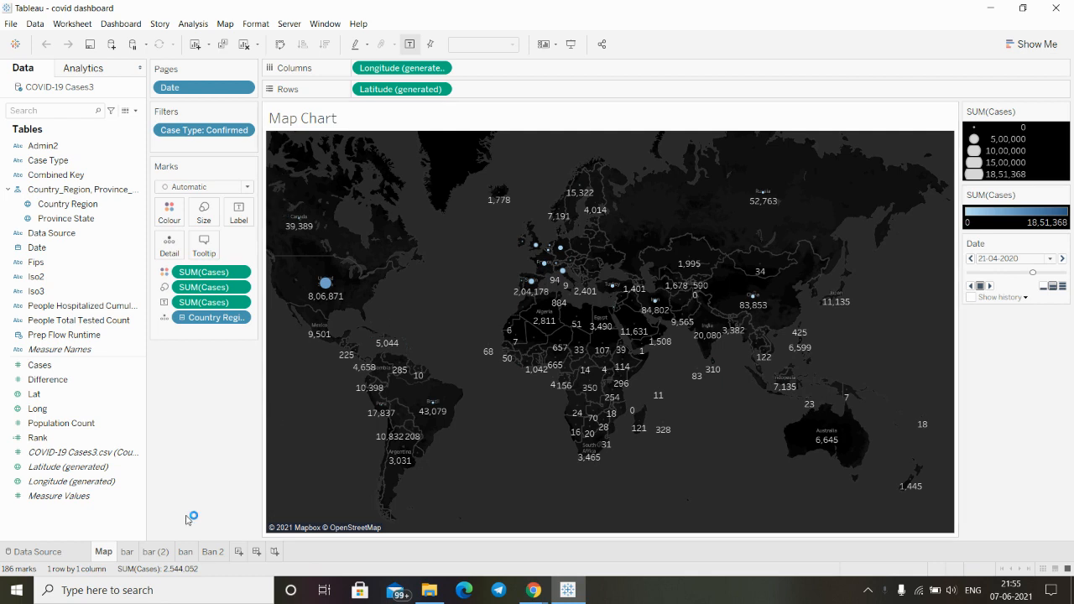
Look through the bar, bar (2), ban and Ban 2 worksheets.
left_click(127, 551)
mouse_move(159, 556)
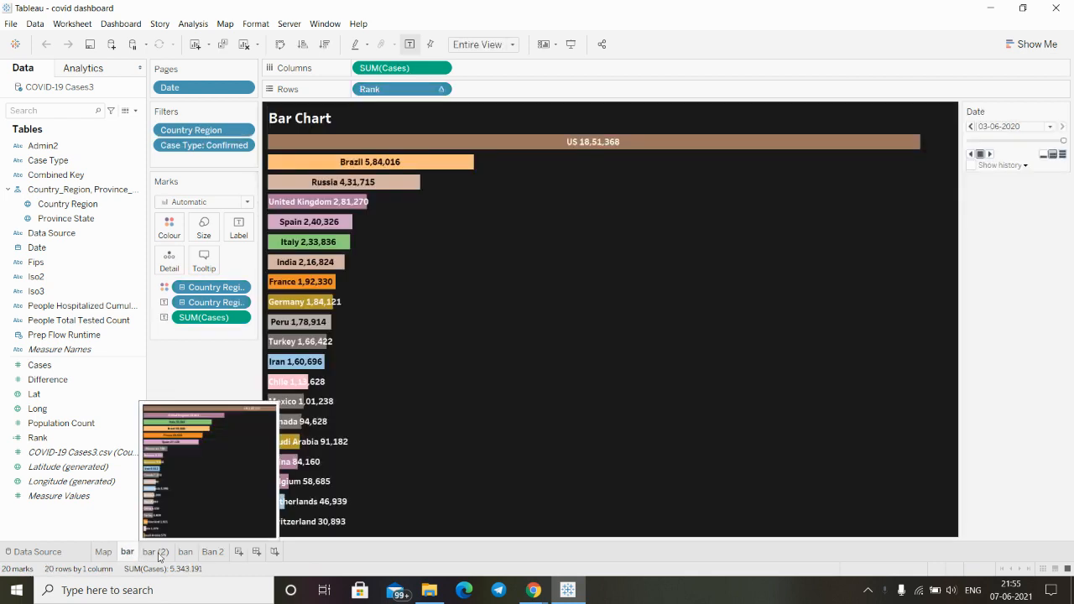
left_click(160, 556)
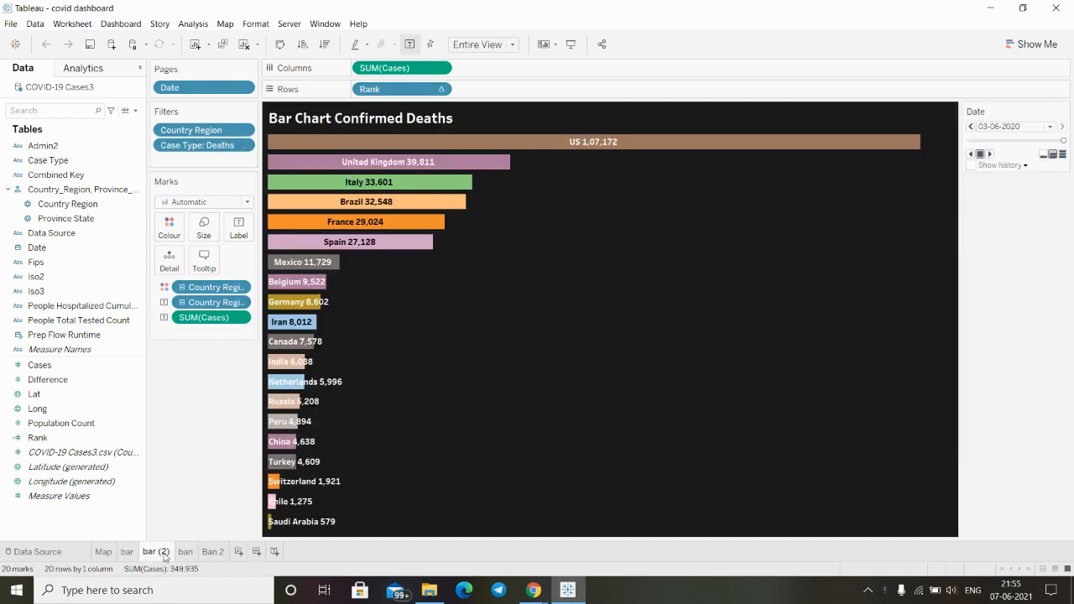
left_click(185, 553)
left_click(210, 556)
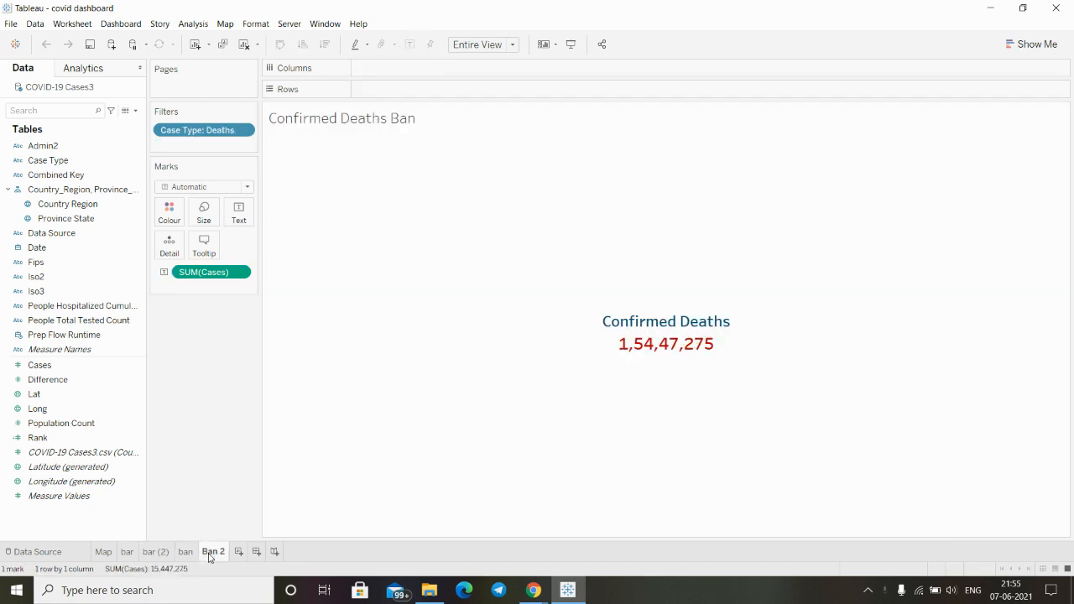
Create a new dashboard and set its size to Automatic.
left_click(257, 551)
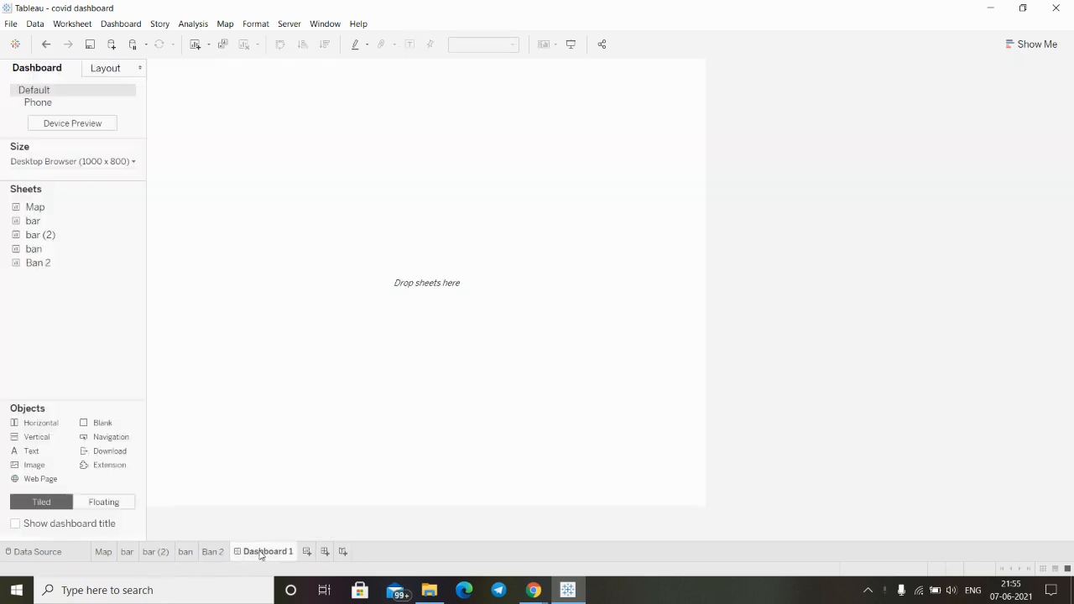
left_click(134, 160)
left_click(139, 186)
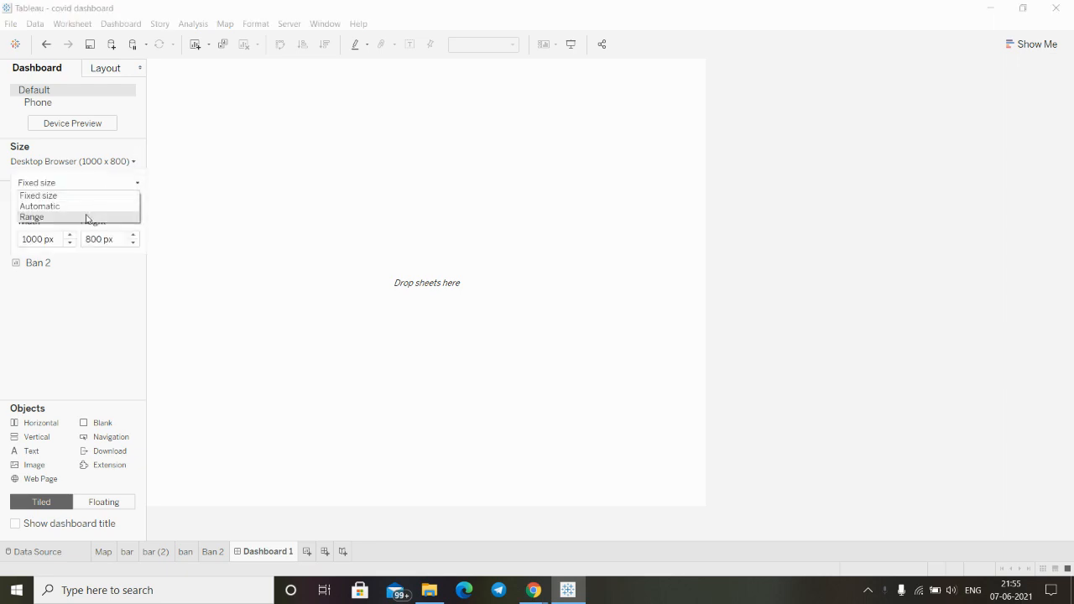
left_click(82, 210)
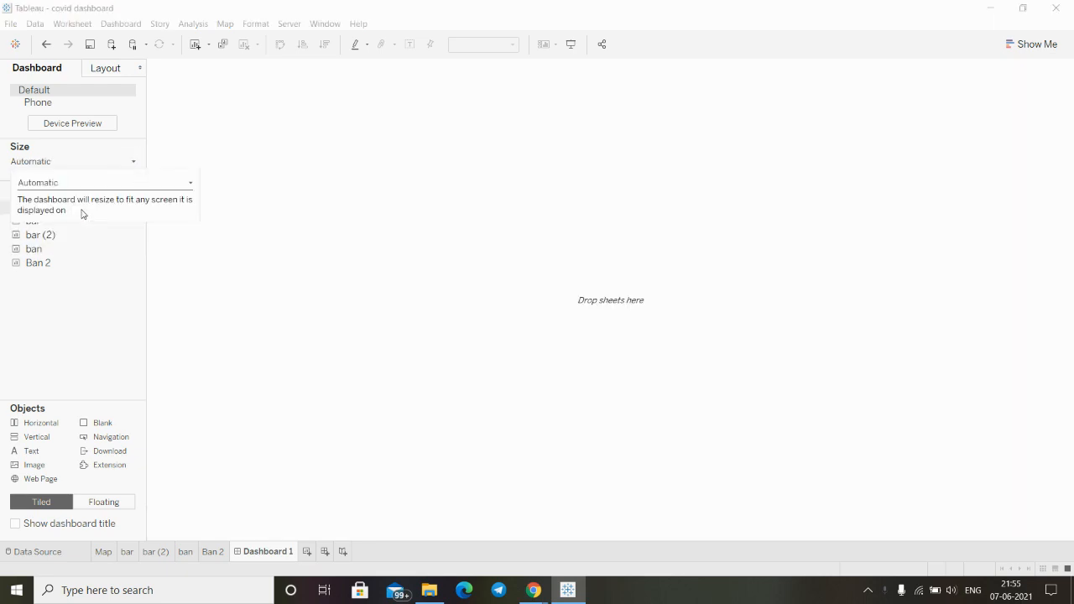
left_click(107, 317)
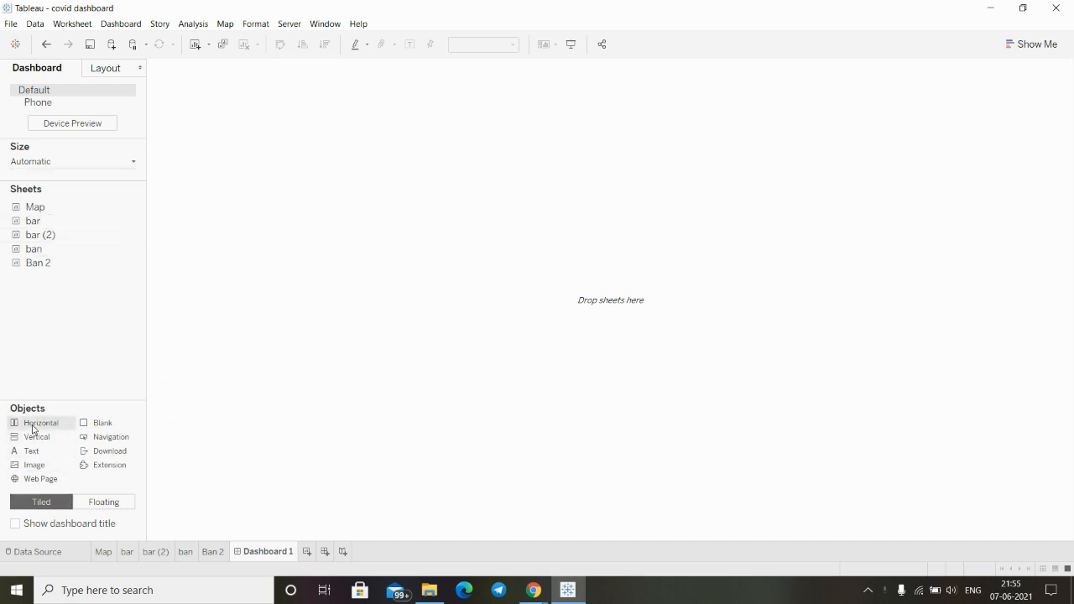
Stack three equal horizontal containers on the empty dashboard, each spanning its full width.
left_click_drag(87, 408, 713, 213)
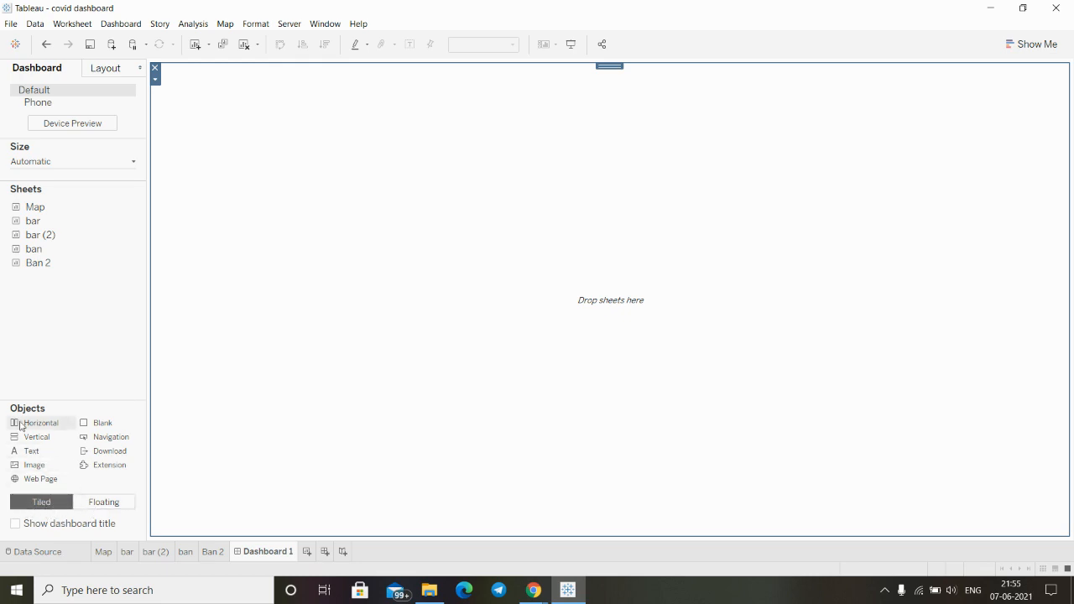
left_click_drag(24, 425, 551, 75)
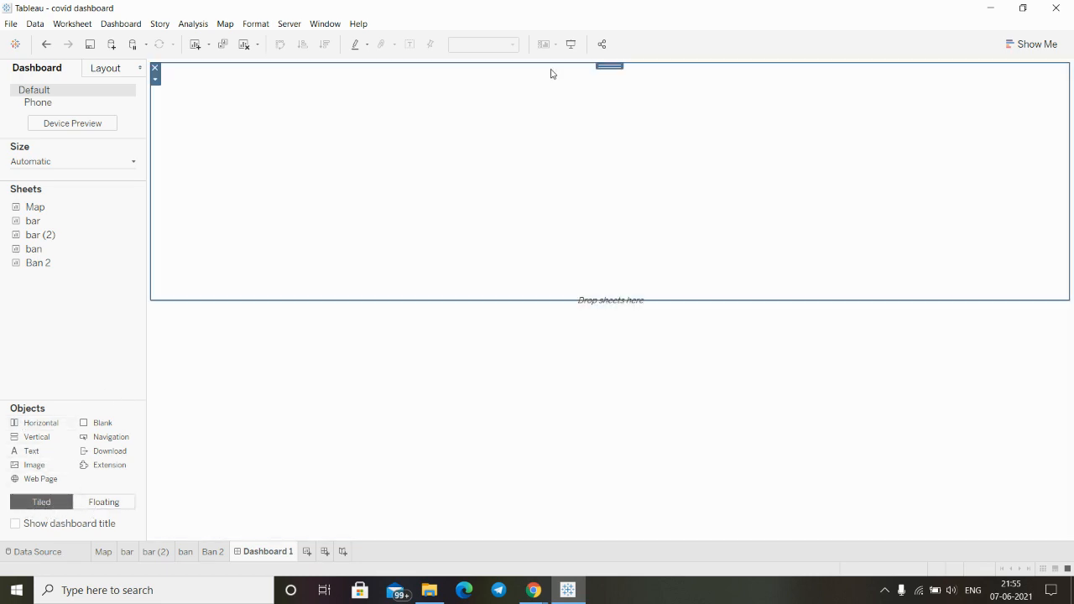
left_click_drag(37, 429, 450, 309)
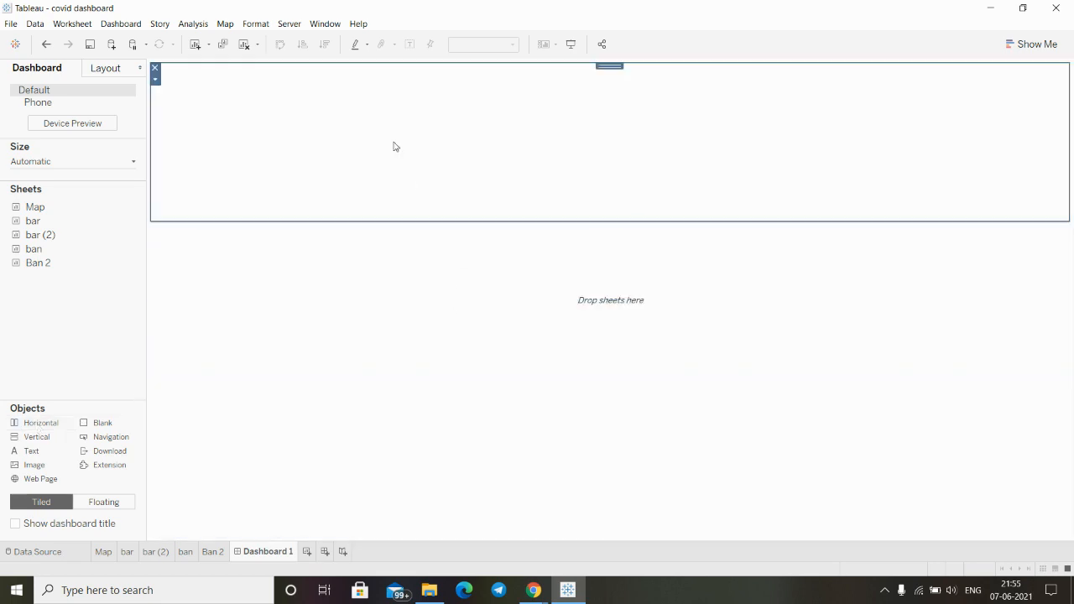
left_click(389, 401)
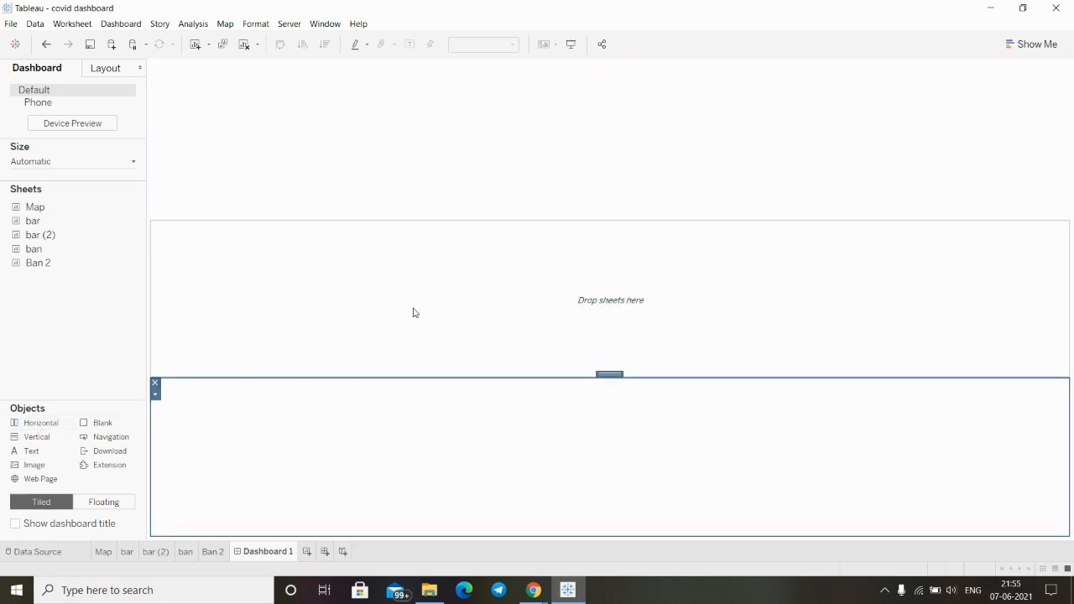
left_click(459, 136)
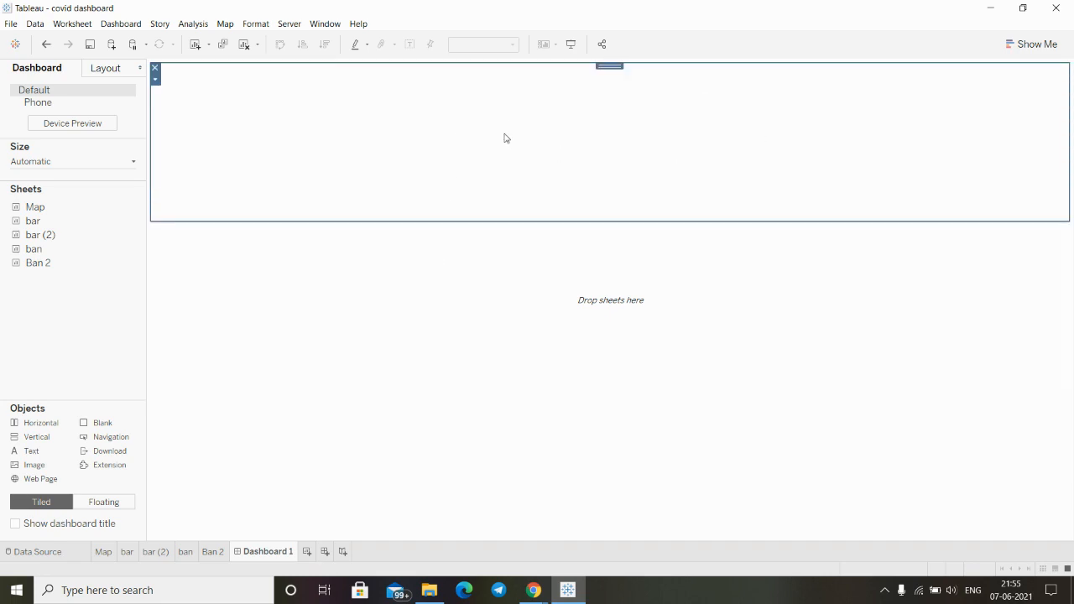
left_click(409, 297)
left_click(405, 393)
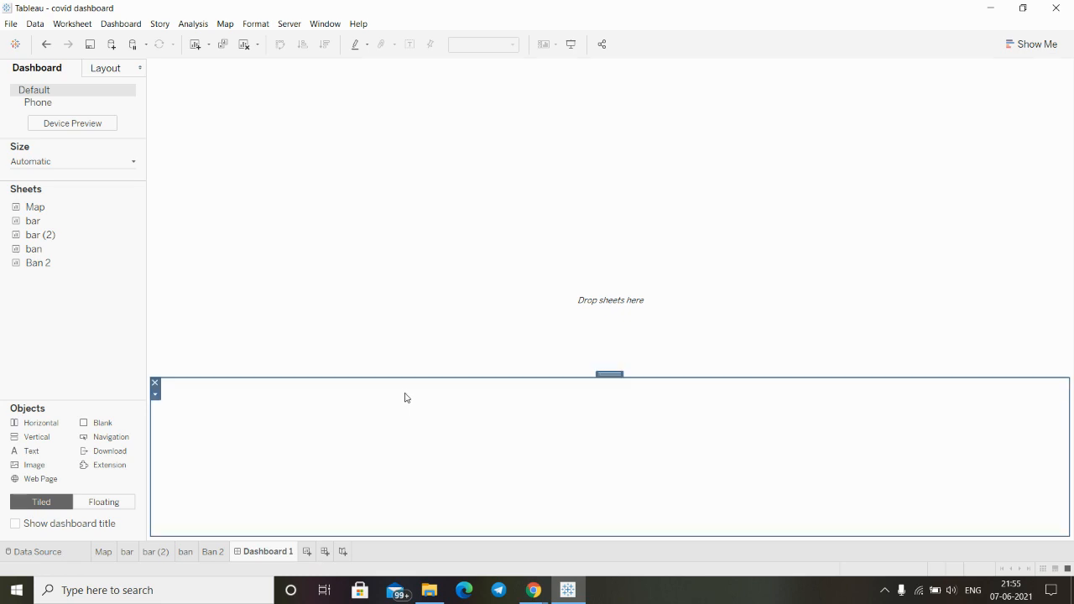
left_click(496, 301)
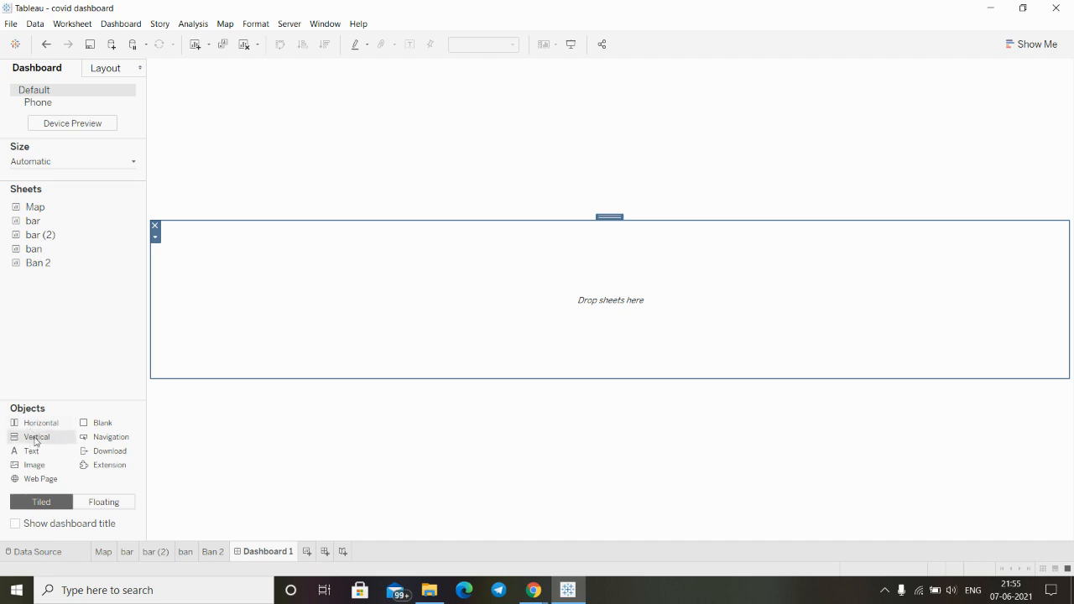
Divide the middle horizontal container into three equal columns using vertical containers placed side by side.
left_click_drag(35, 439, 156, 301)
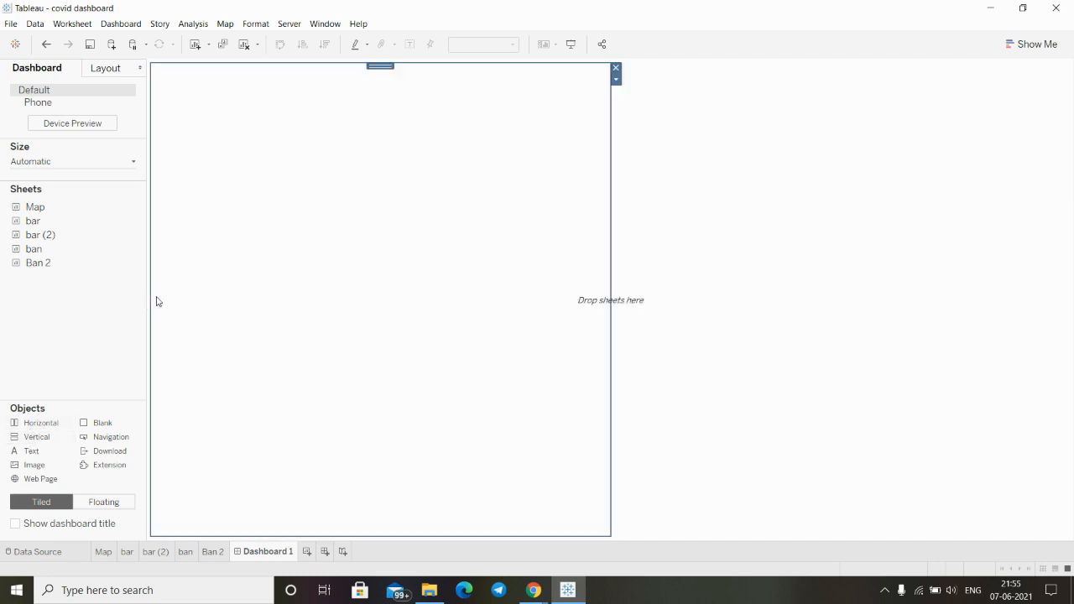
key("ctrl+z")
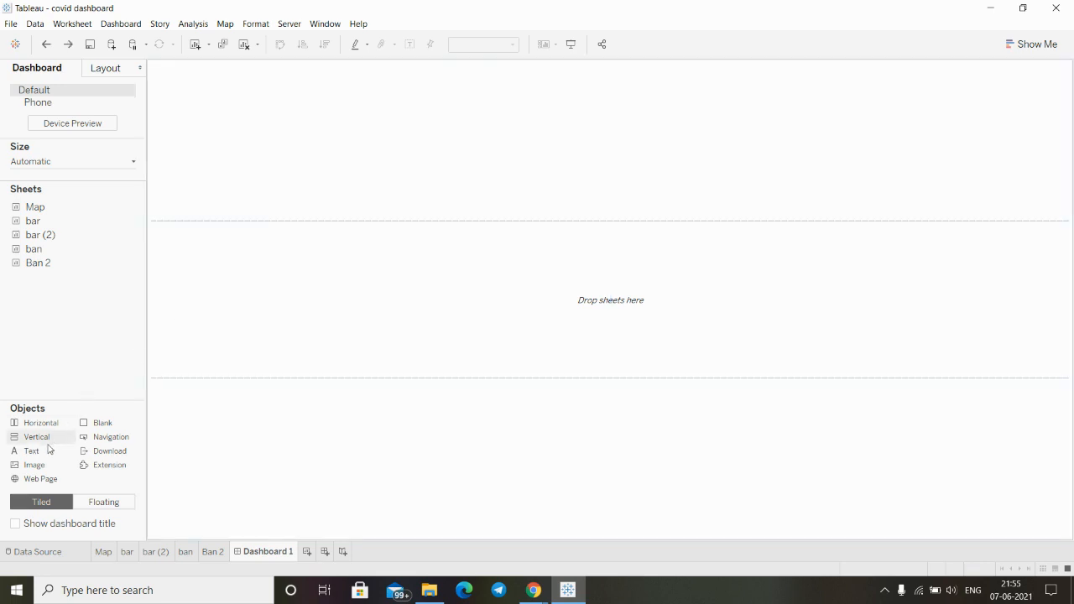
left_click_drag(37, 443, 162, 300)
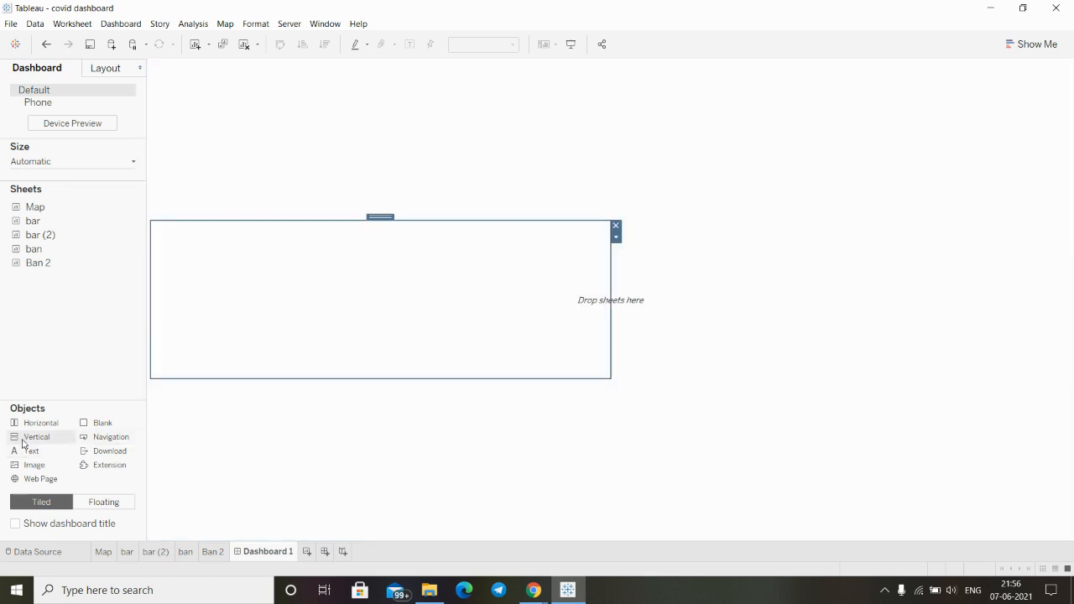
left_click_drag(23, 443, 308, 284)
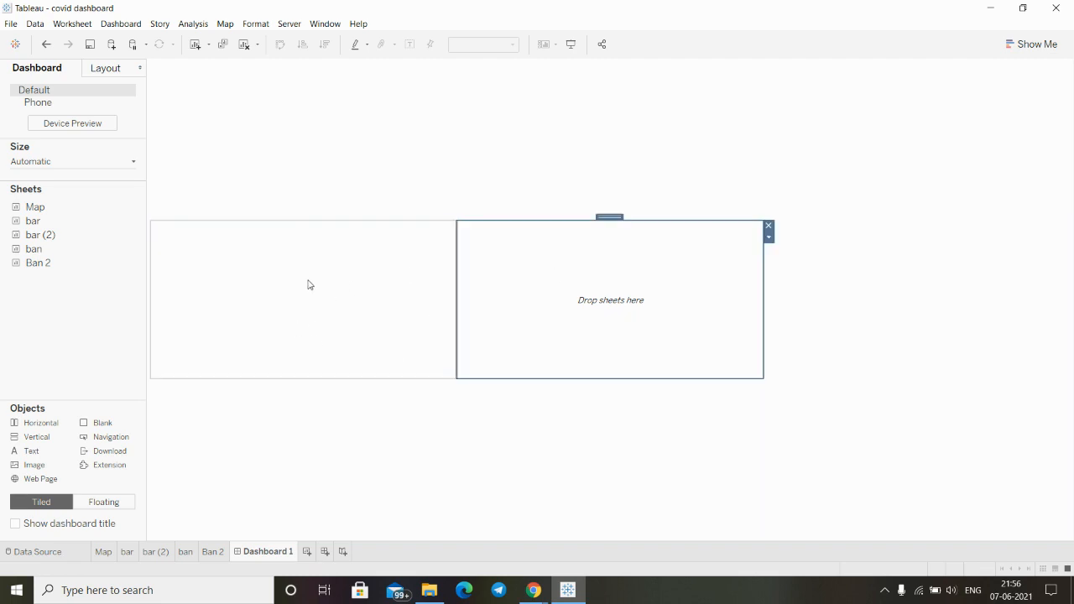
left_click(308, 284)
left_click(593, 278)
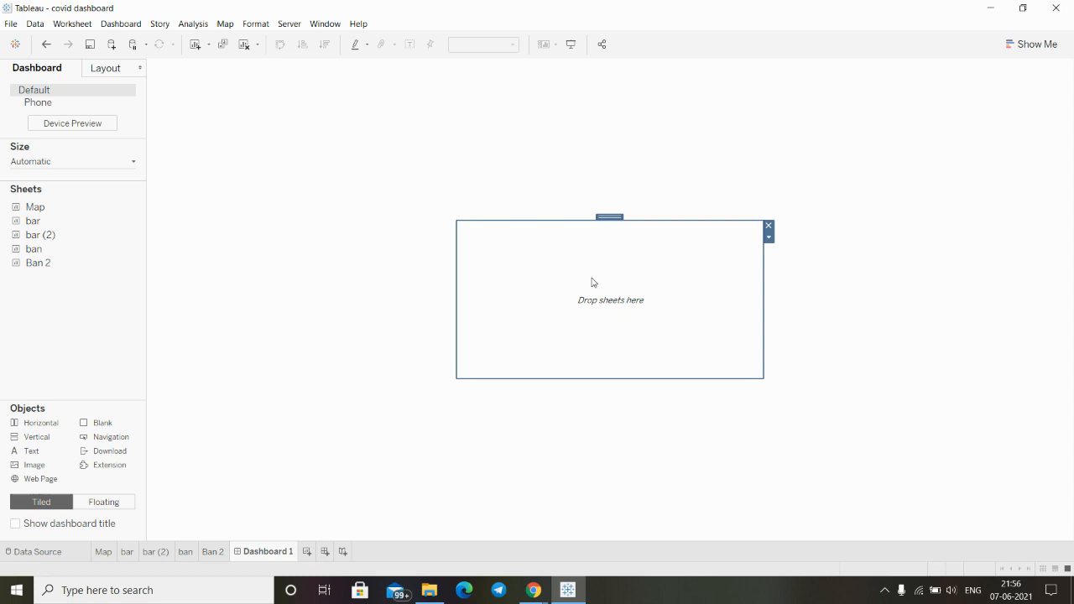
left_click(896, 267)
Place the Map sheet in the first column and remove its two Cases legends and Date control.
left_click(401, 286)
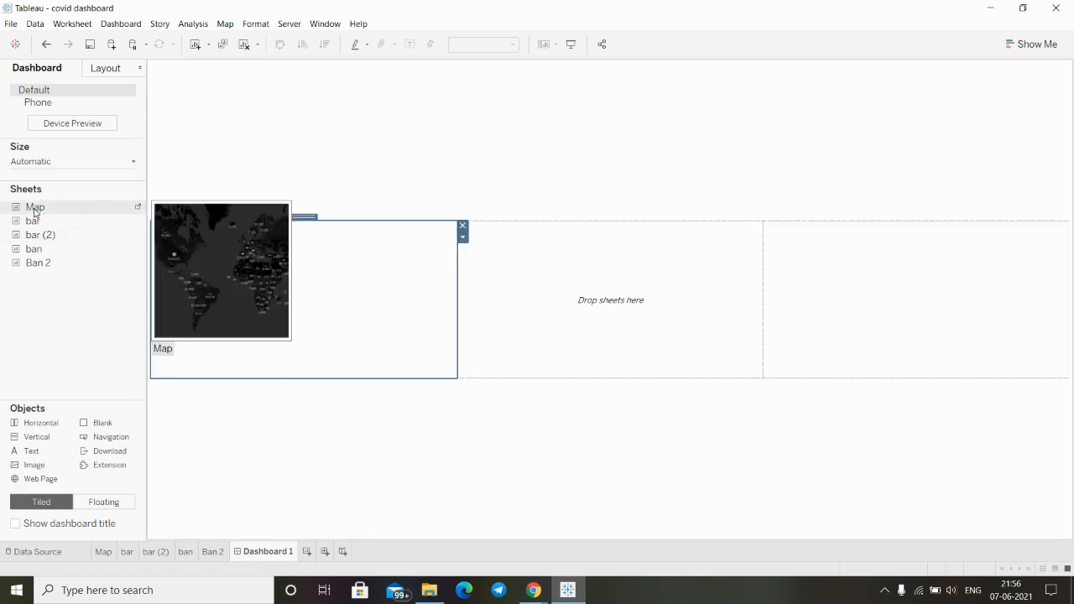
mouse_move(34, 208)
left_mouse_down()
mouse_move(274, 265)
mouse_move(291, 284)
left_mouse_up()
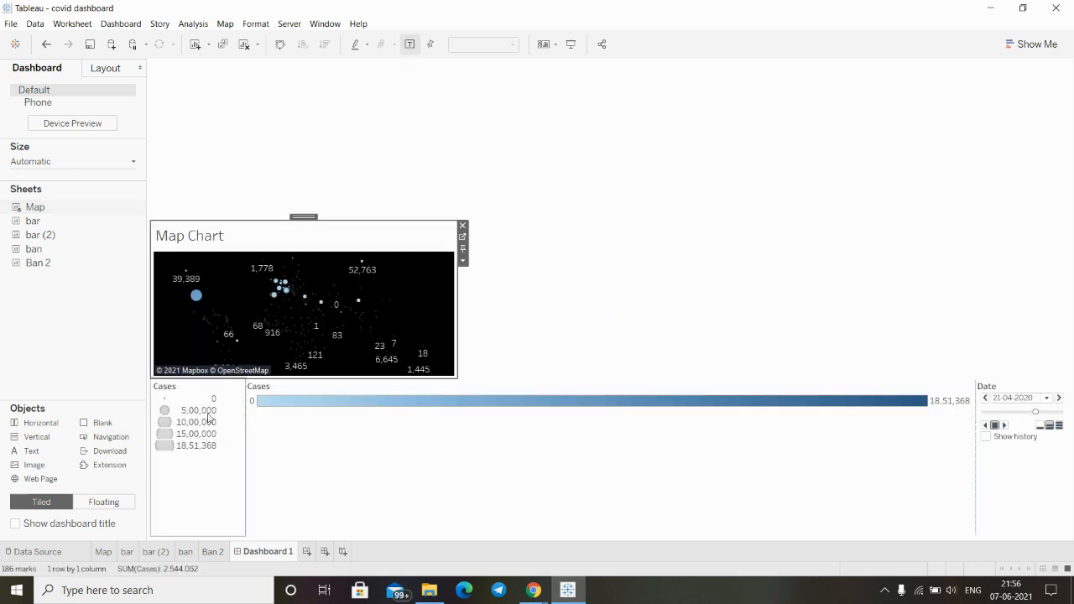
left_click(208, 412)
left_click(250, 386)
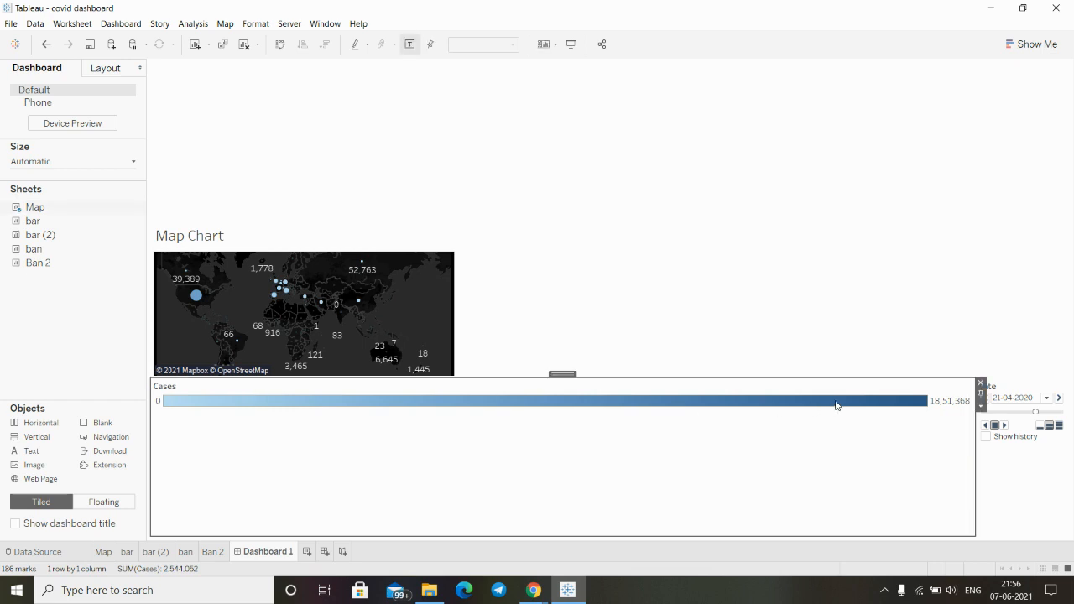
left_click(980, 382)
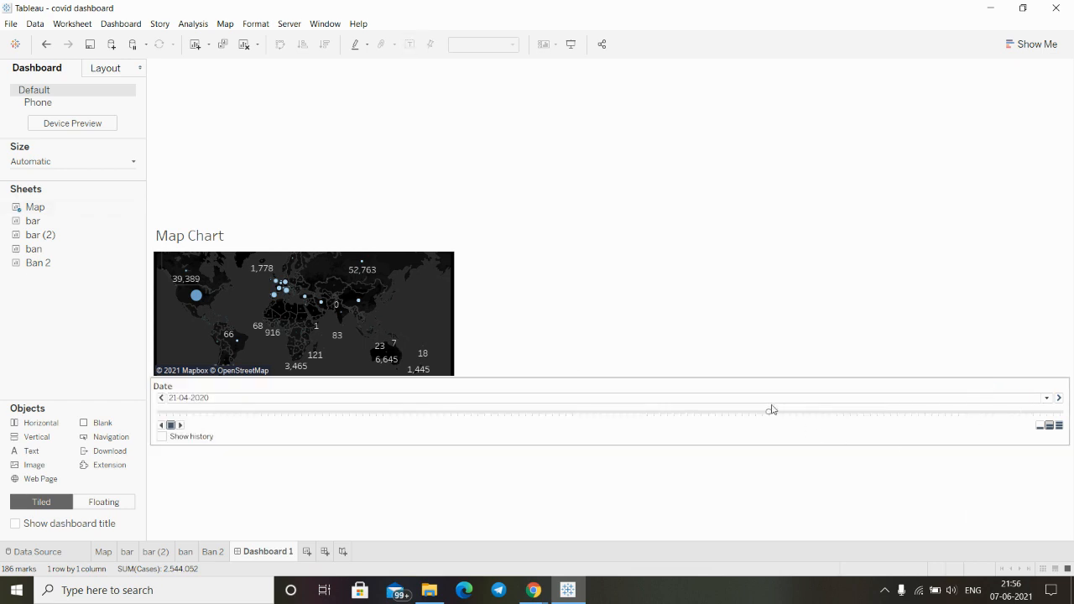
left_click(771, 410)
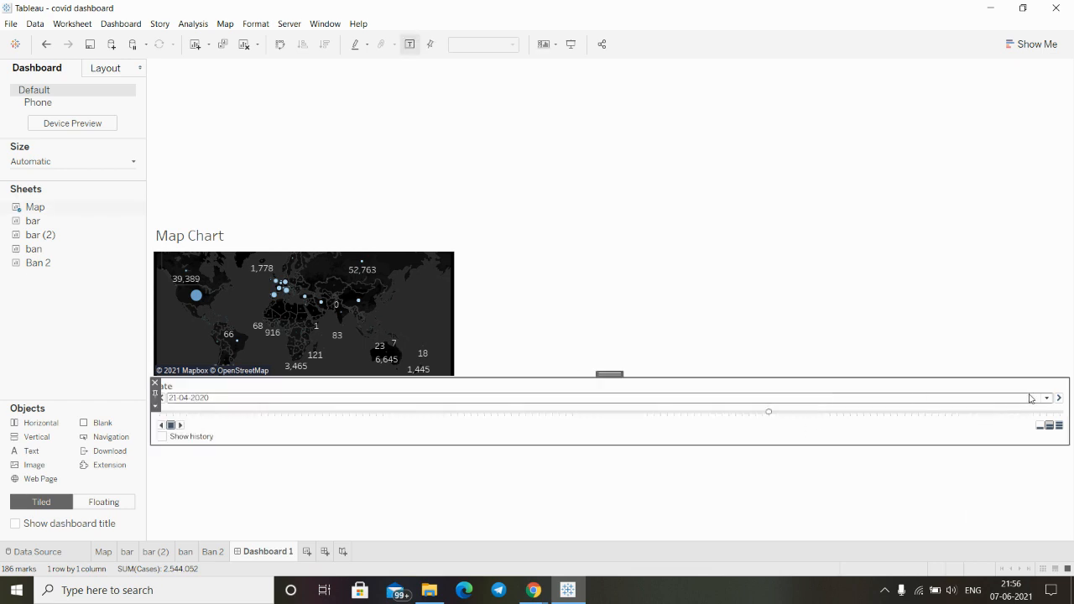
left_click(154, 383)
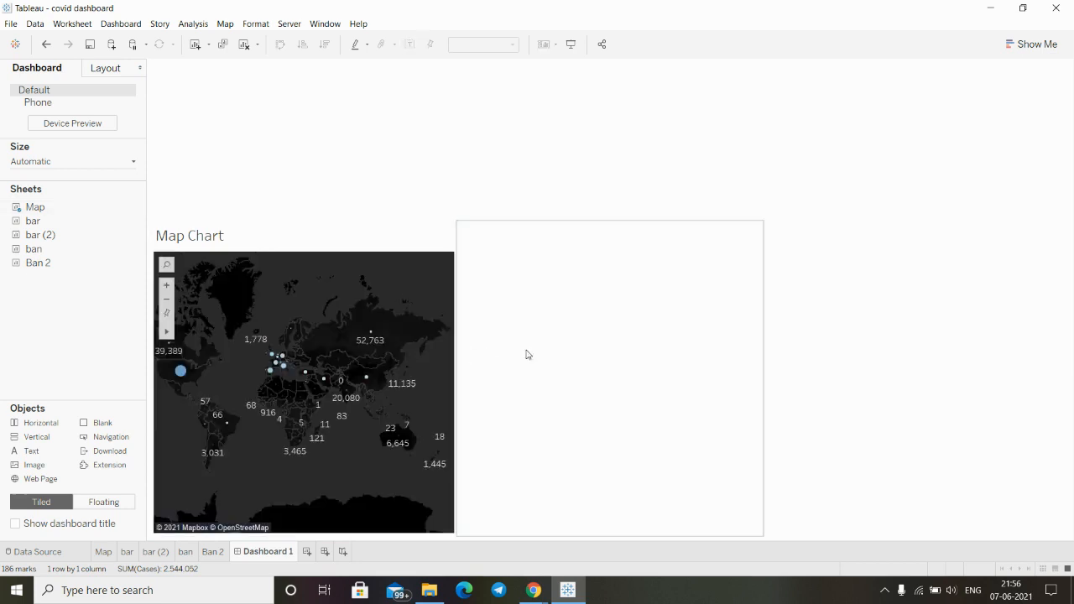
Place the bar sheet in the middle column and remove the Date control added with it.
left_click(643, 275)
mouse_move(35, 220)
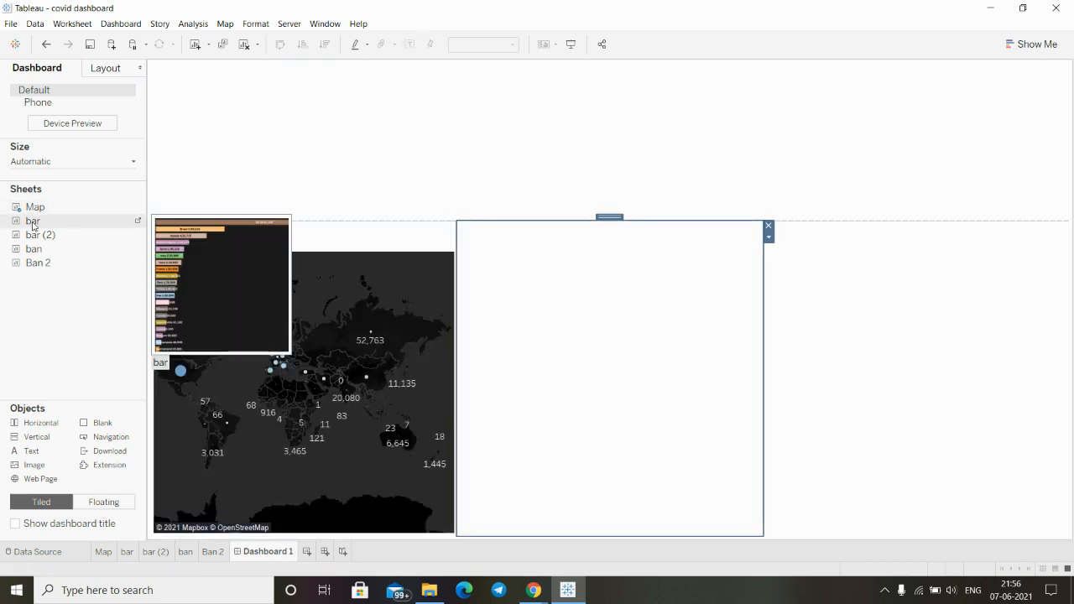
mouse_move(33, 225)
left_mouse_down()
mouse_move(211, 216)
mouse_move(638, 328)
left_mouse_up()
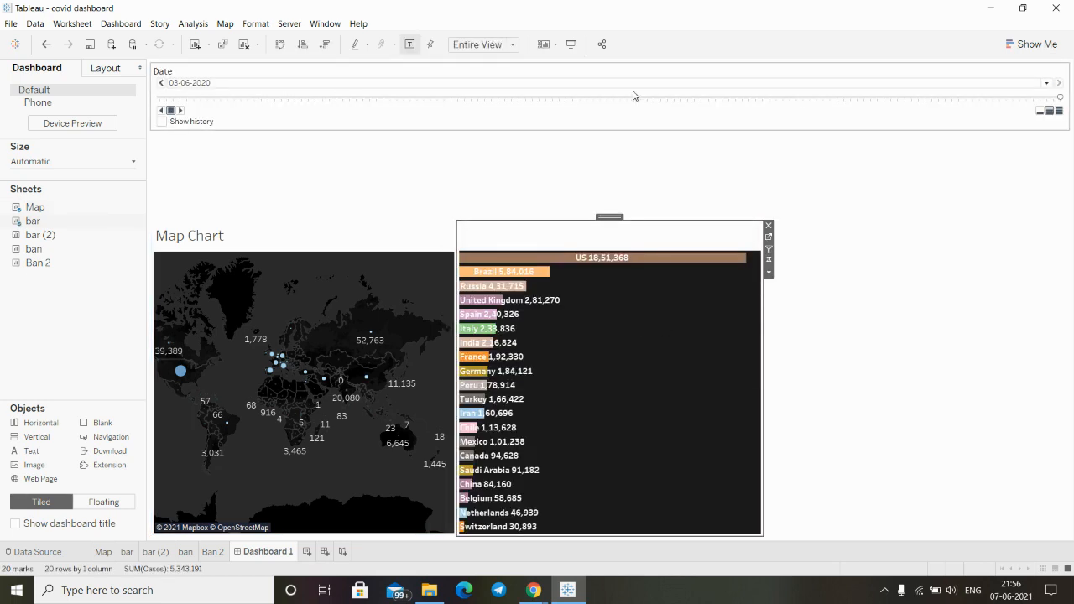
left_click(992, 84)
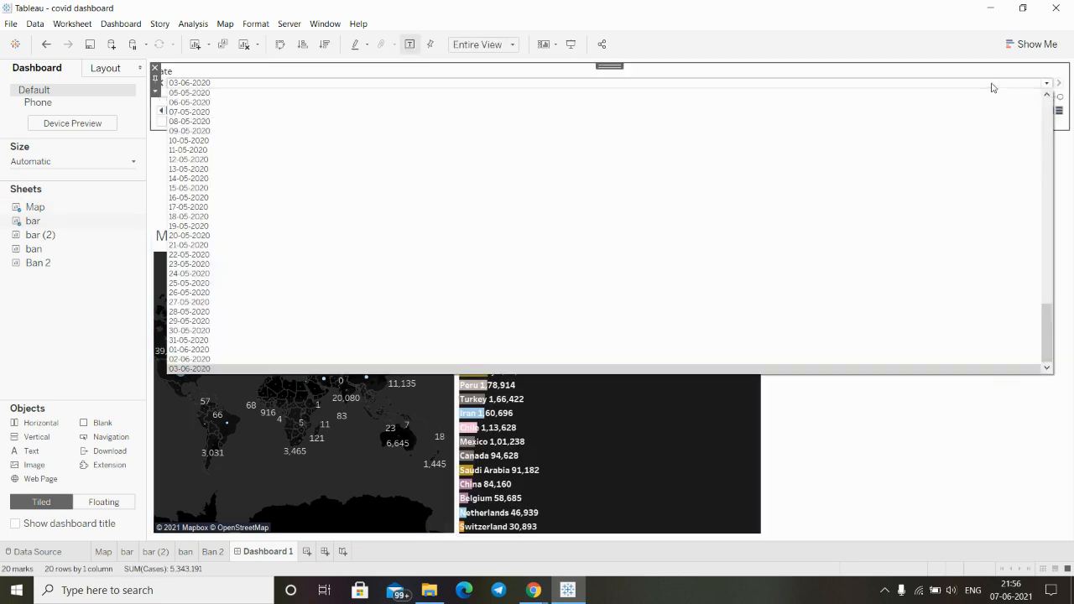
left_click(155, 68)
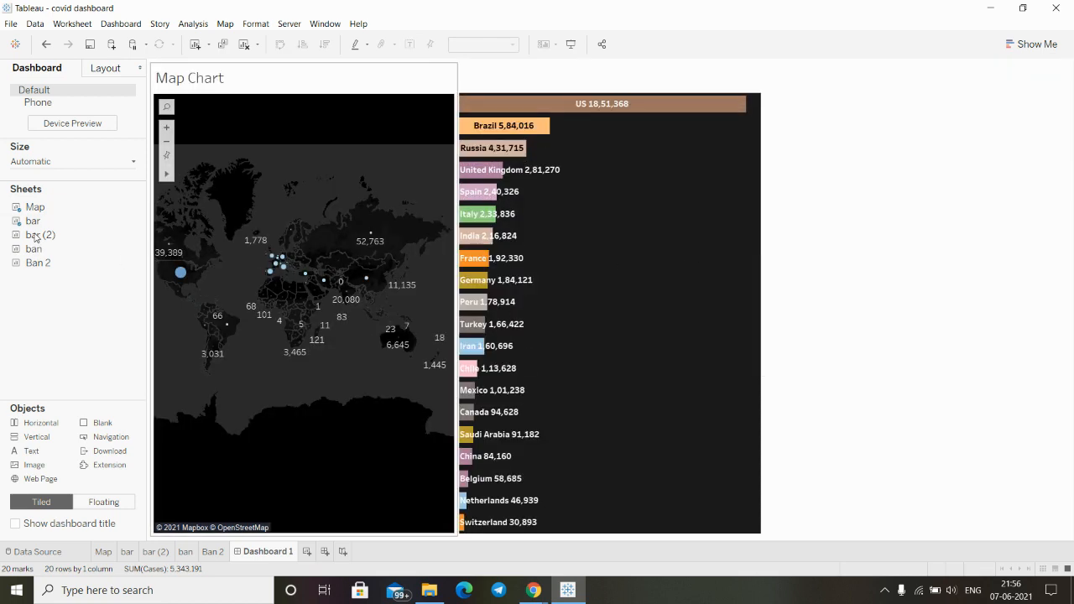
Place the bar (2) sheet in the third column and remove its Date control.
left_click_drag(37, 234, 875, 236)
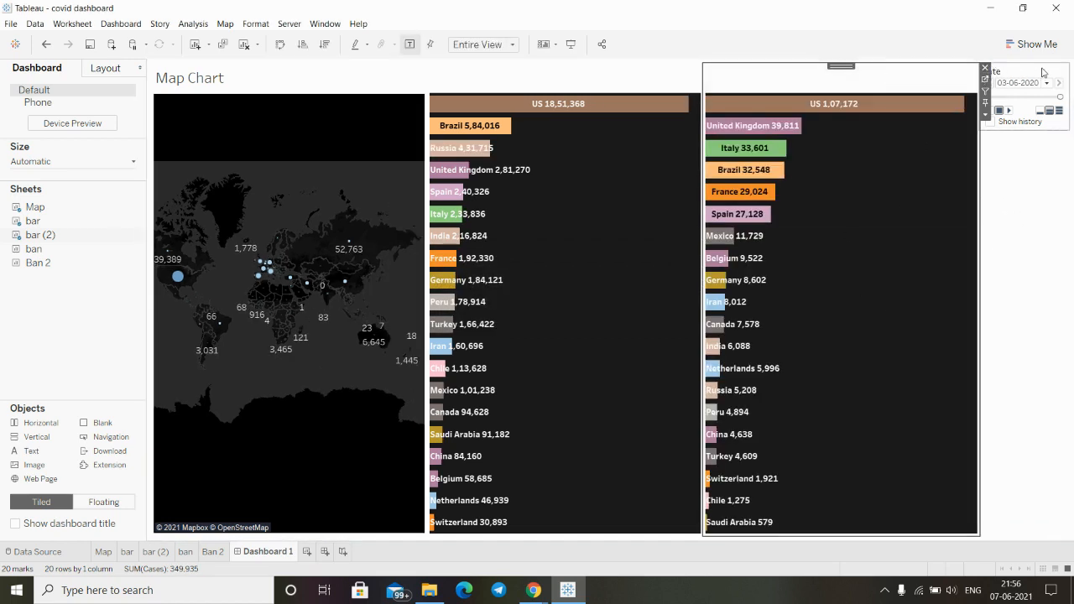
left_click(997, 71)
left_click(973, 68)
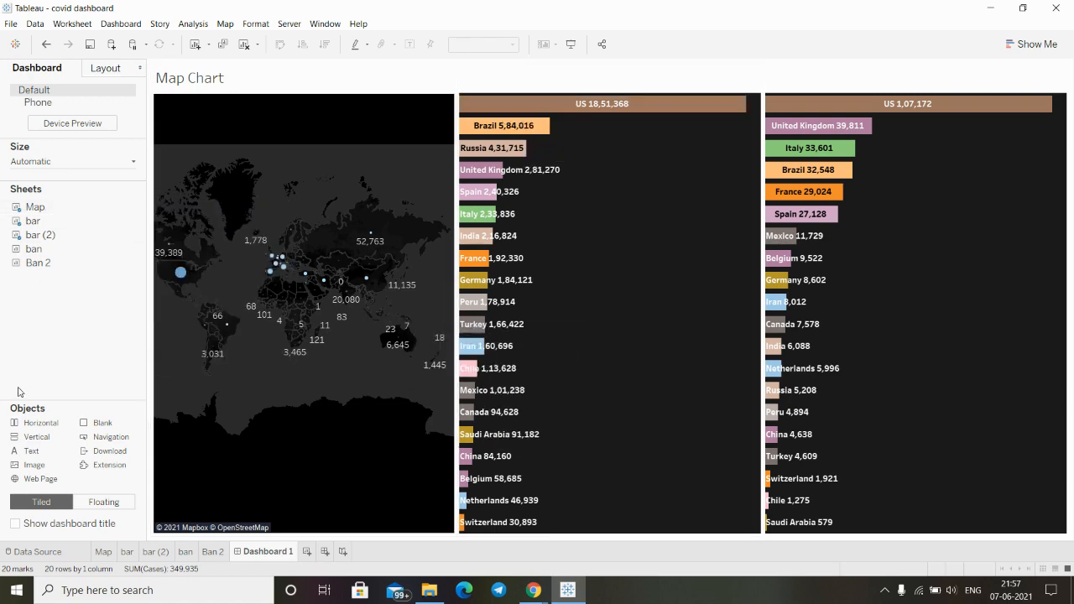
Add a full-width horizontal container above the three charts and shrink it to about a tenth of the dashboard's height.
left_click_drag(36, 427, 485, 70)
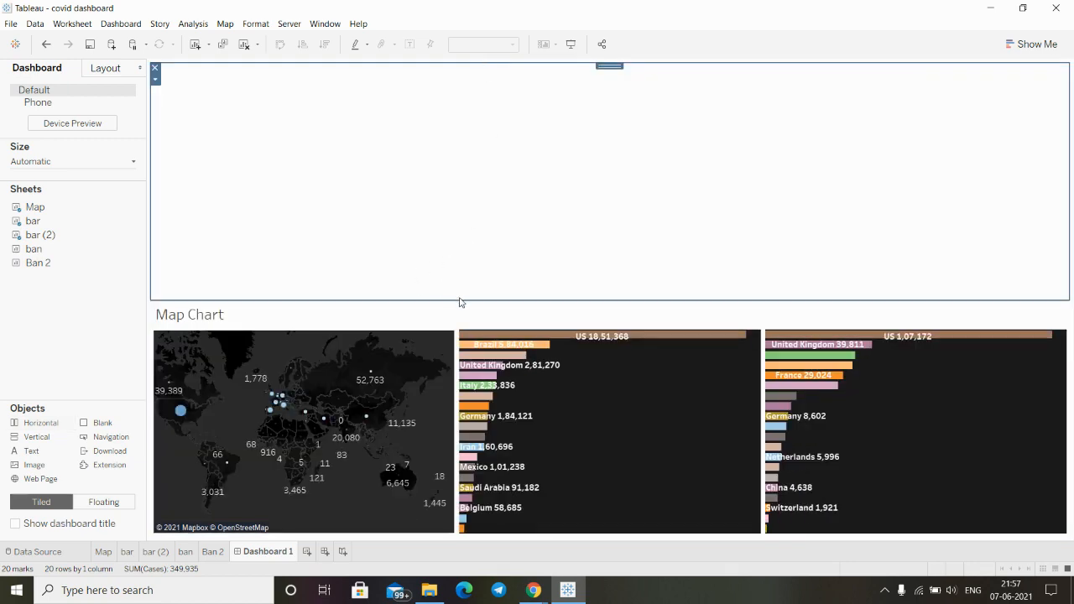
left_click_drag(492, 299, 497, 112)
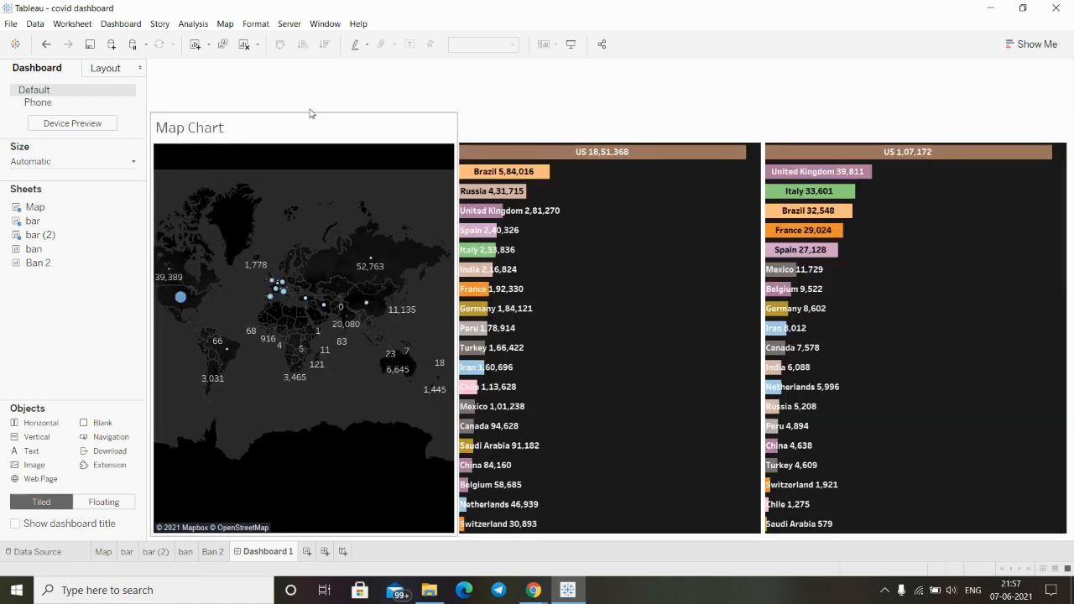
Hide the titles of the map, the middle bar chart and the third-column bar chart.
right_click(283, 122)
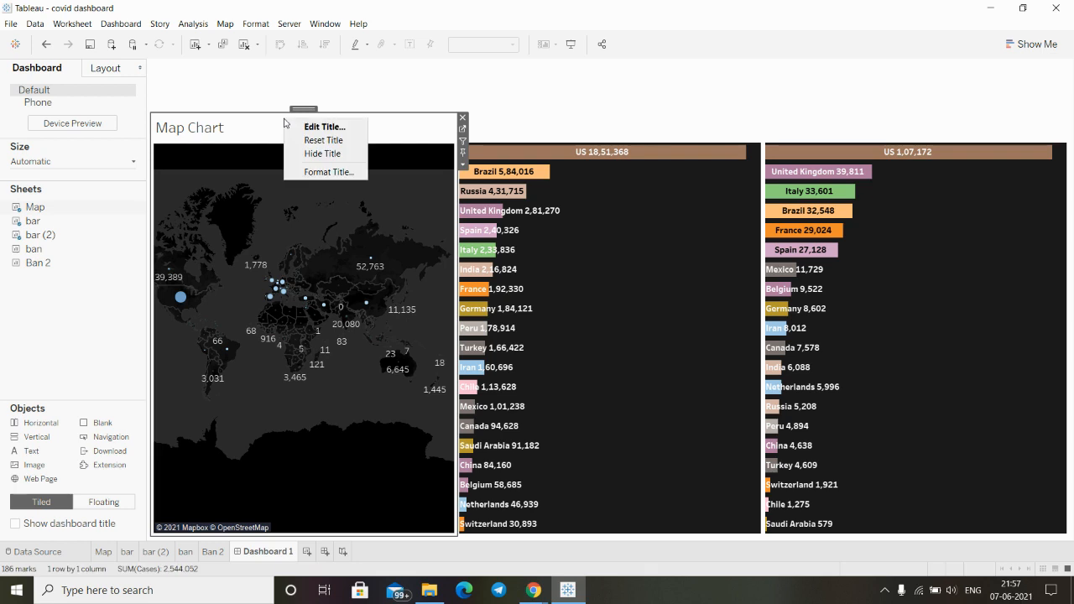
left_click(317, 153)
right_click(508, 132)
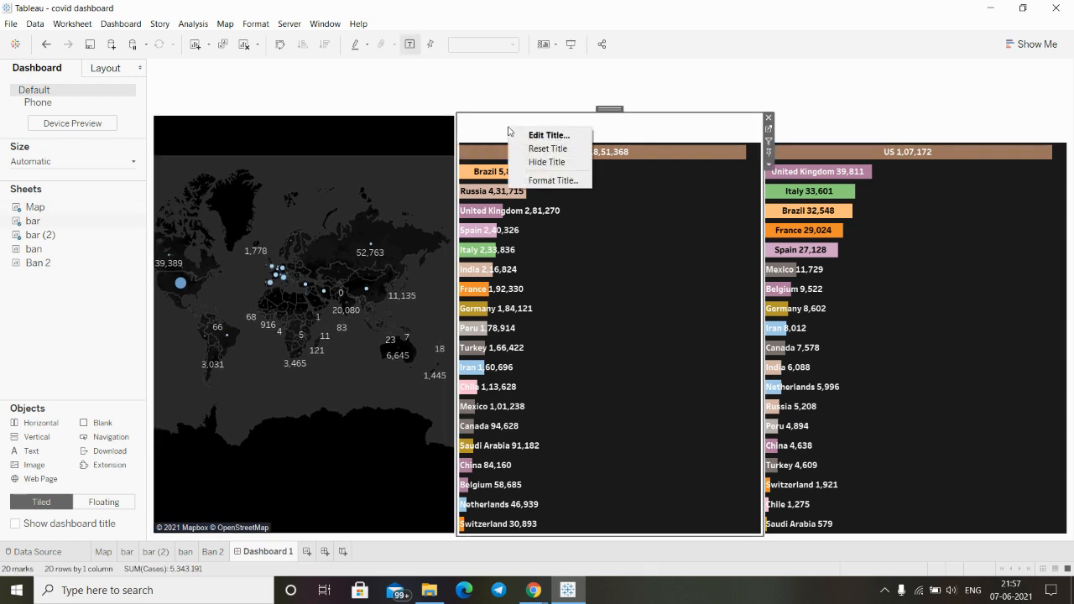
left_click(541, 159)
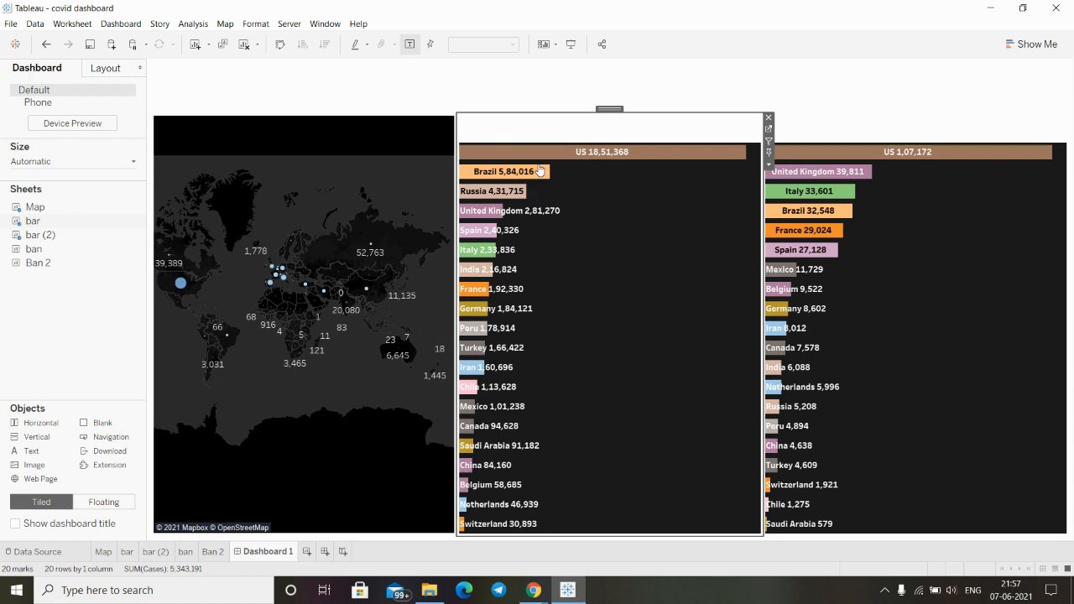
left_click(830, 122)
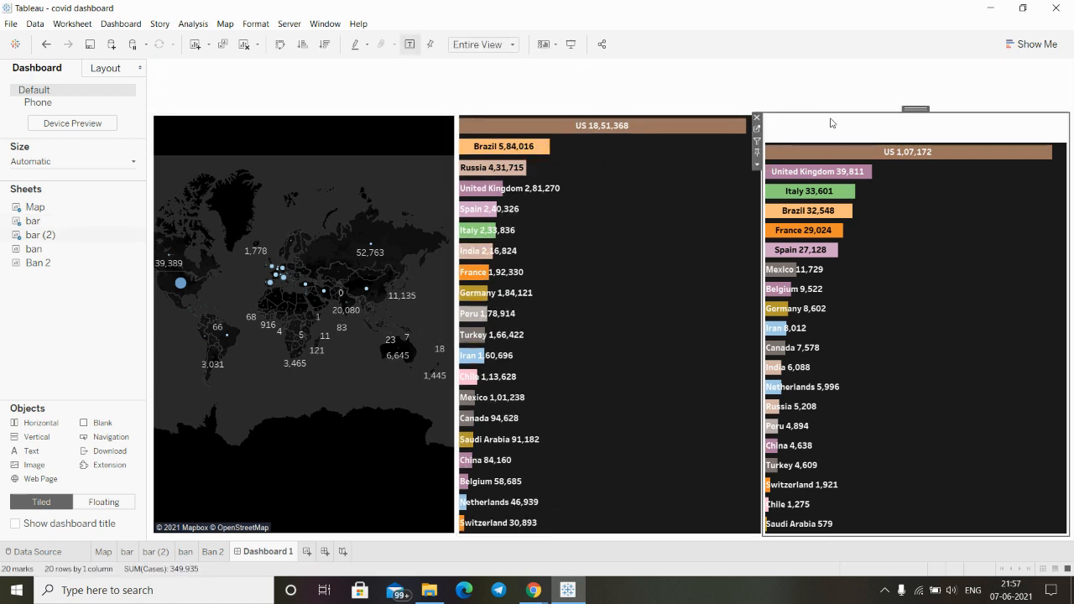
right_click(831, 123)
left_click(857, 152)
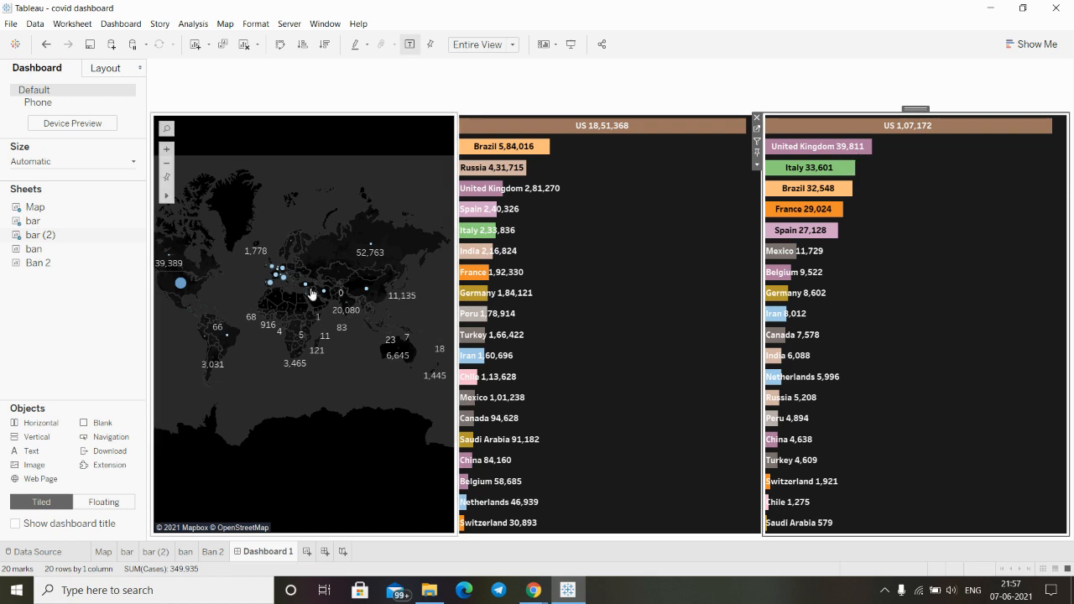
left_click(528, 273)
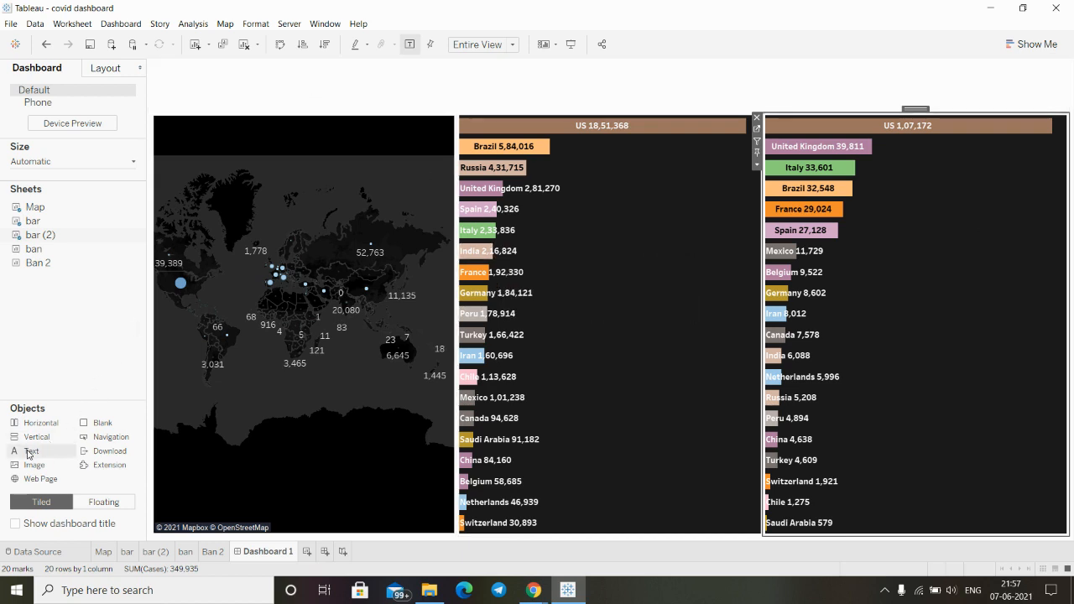
Add the text "COVID-19 Tableau Dashboard" to the container above the charts, formatted as Tableau Medium, size 18, bold and black.
left_click_drag(27, 454, 365, 93)
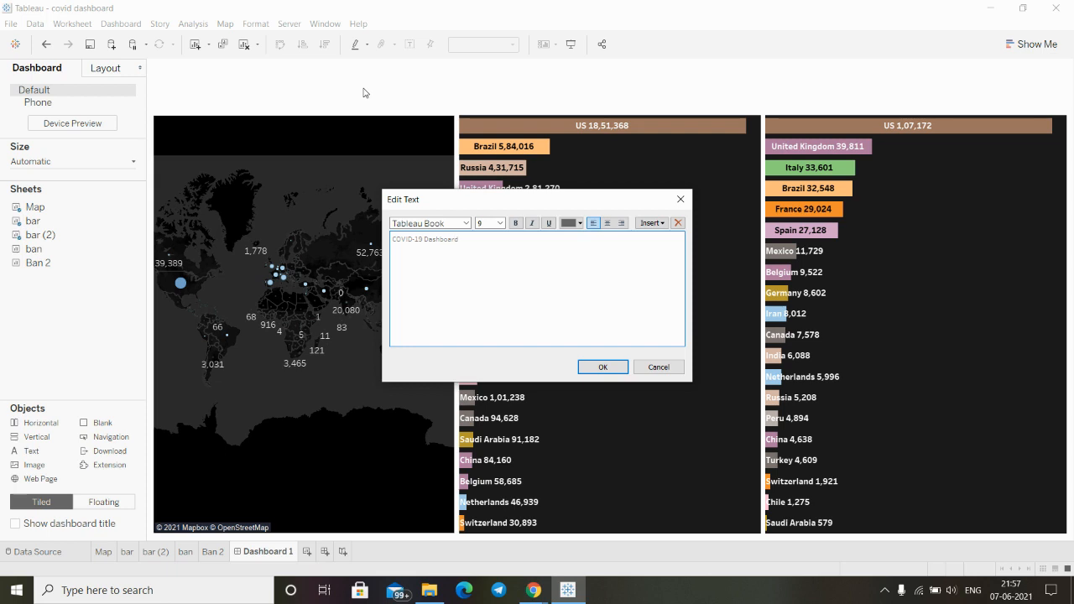
type("T ableau")
left_click_drag(487, 239, 389, 239)
left_click(467, 223)
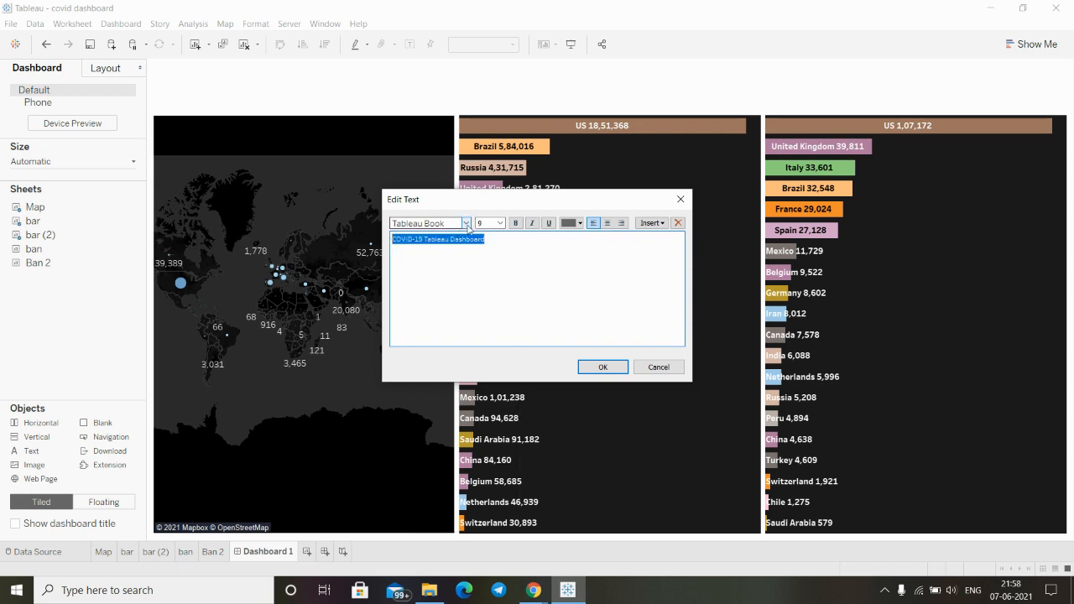
left_click(461, 265)
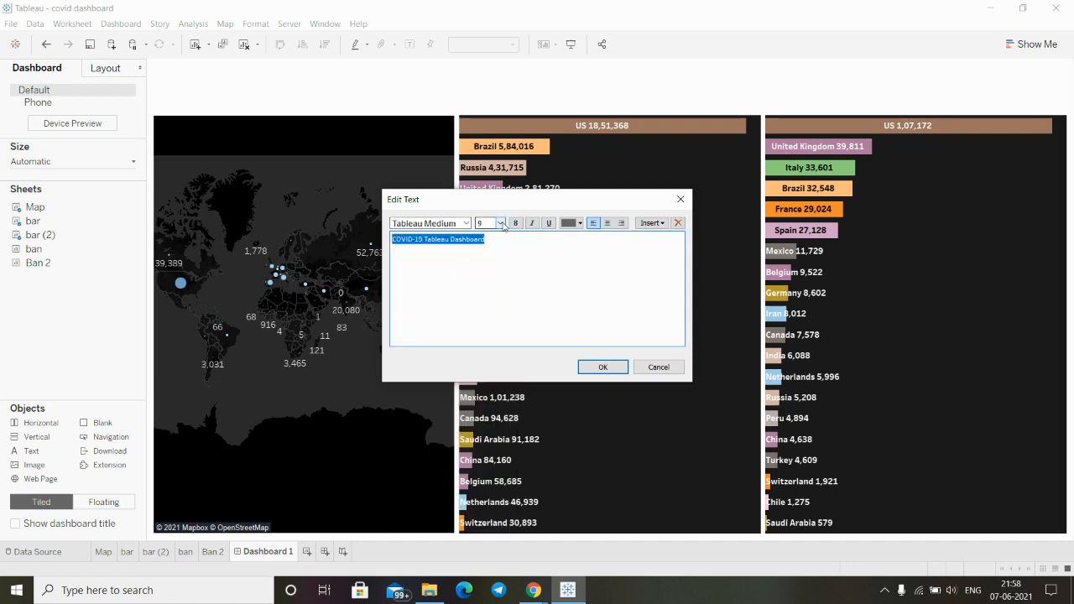
left_click(495, 223)
left_click(489, 304)
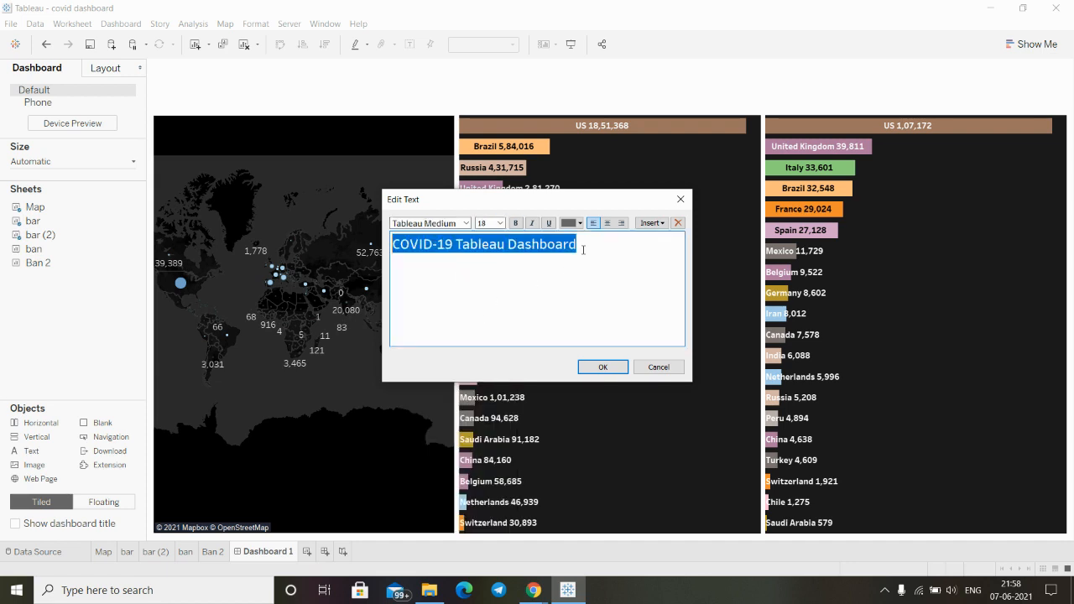
left_click(515, 222)
left_click(579, 223)
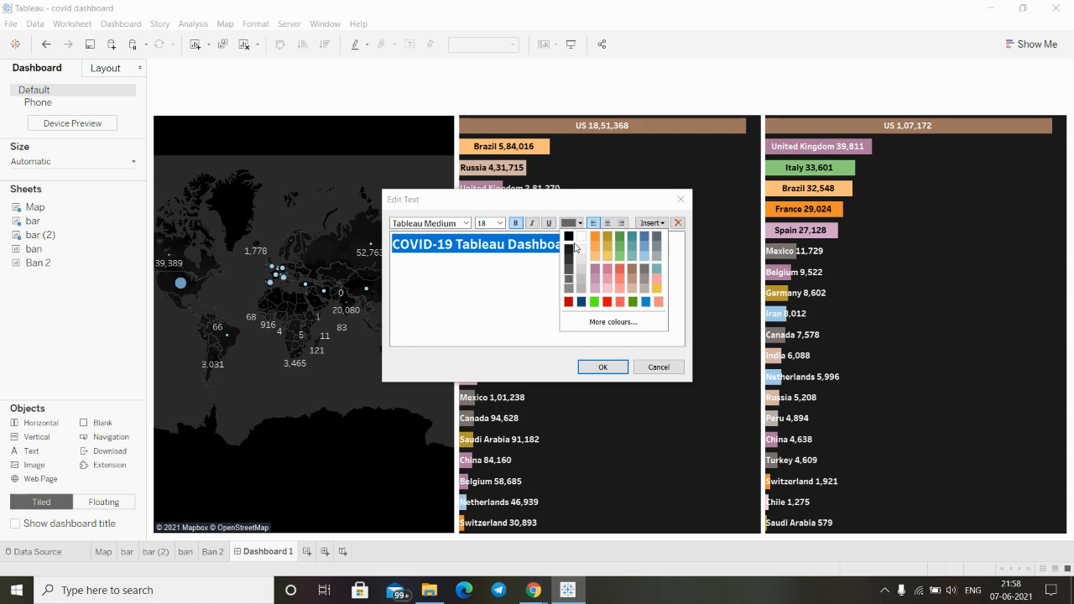
left_click(575, 246)
left_click(601, 367)
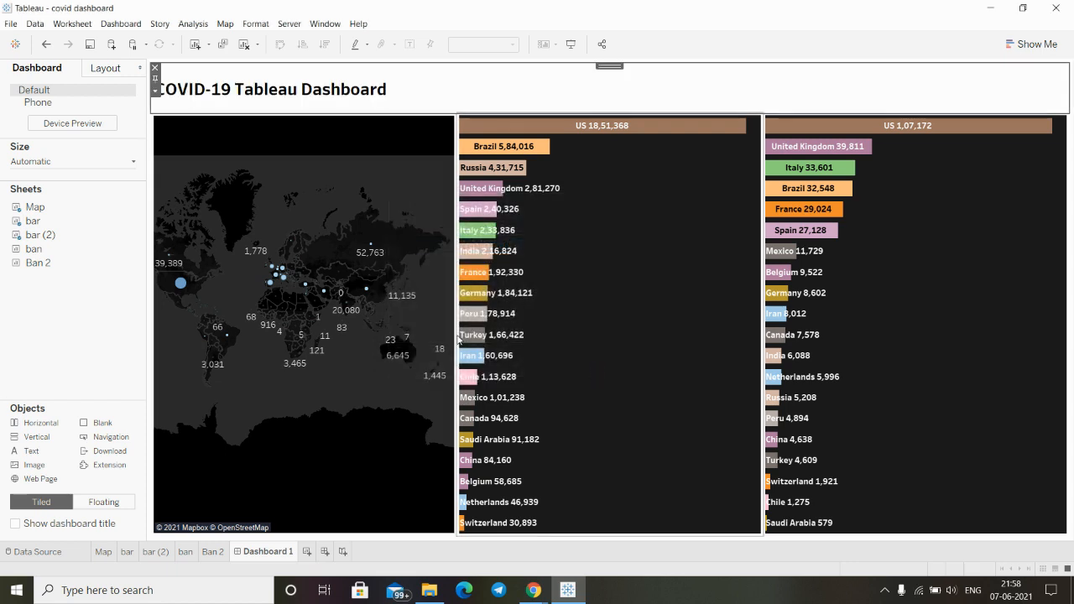
Insert a text object above the middle bar chart and enter "Confirmed Cases" as its text.
mouse_move(478, 163)
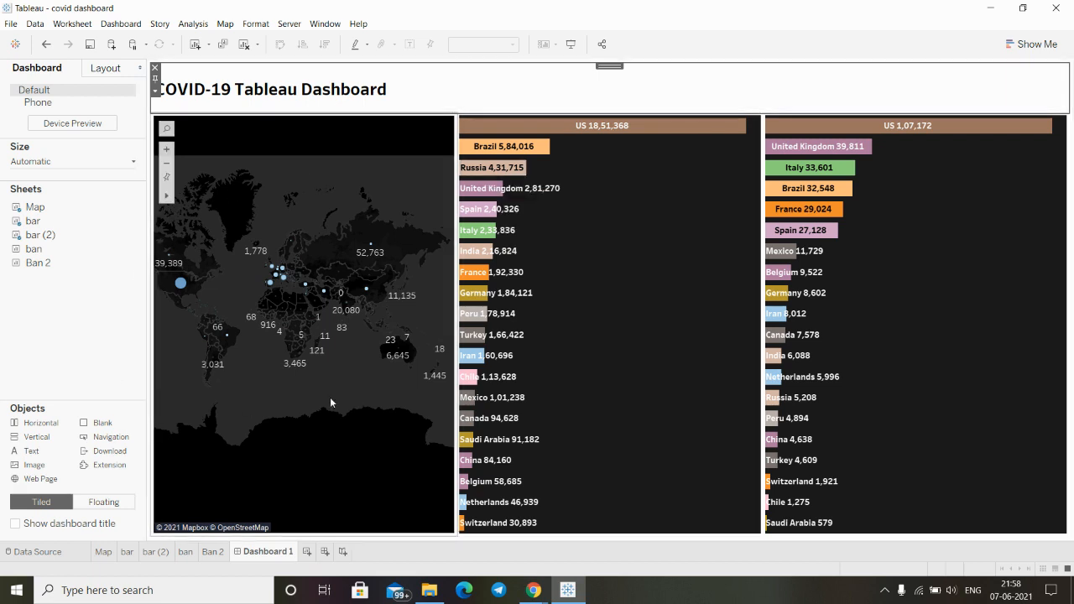
left_click_drag(29, 459, 585, 122)
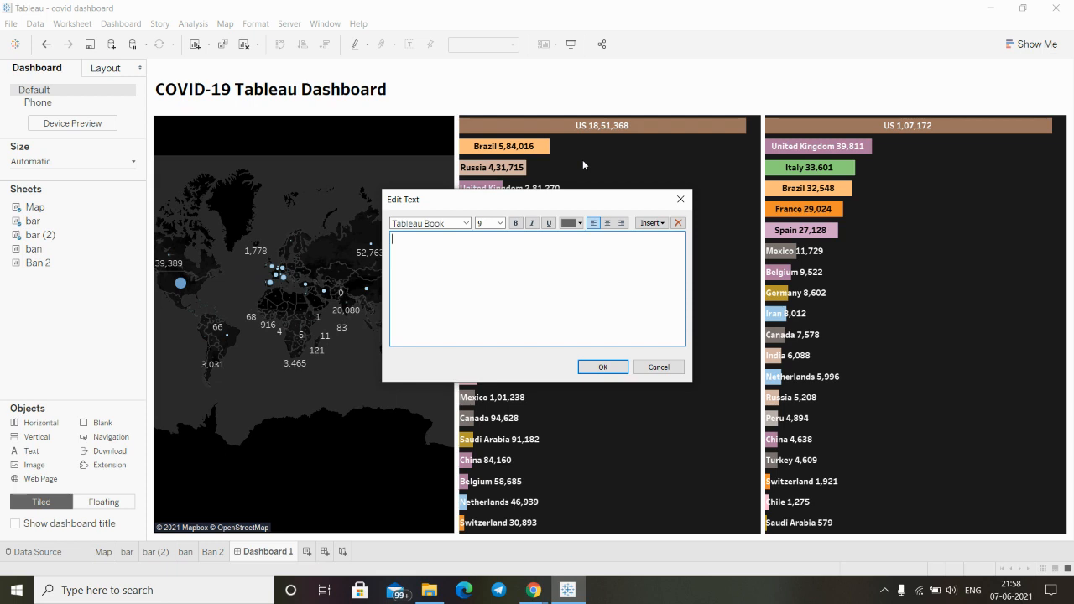
type("C")
type("Ca")
type("fir")
type("med")
type(" Cases")
Format the Confirmed Cases heading as centred, bold, size 16 in Tableau Medium and apply it.
key("ctrl+a")
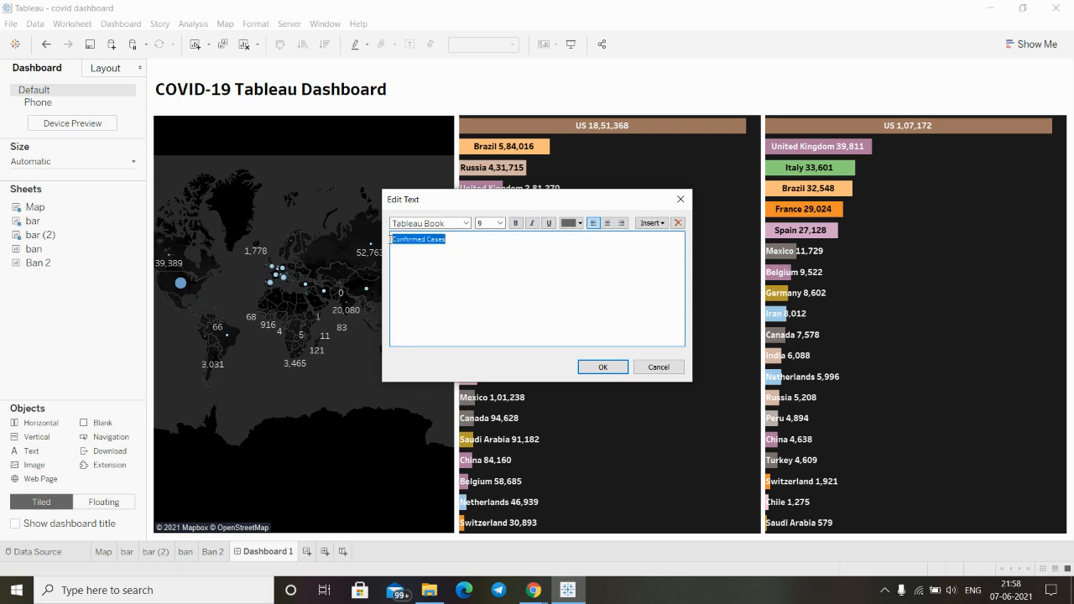
left_click(607, 222)
left_click(500, 223)
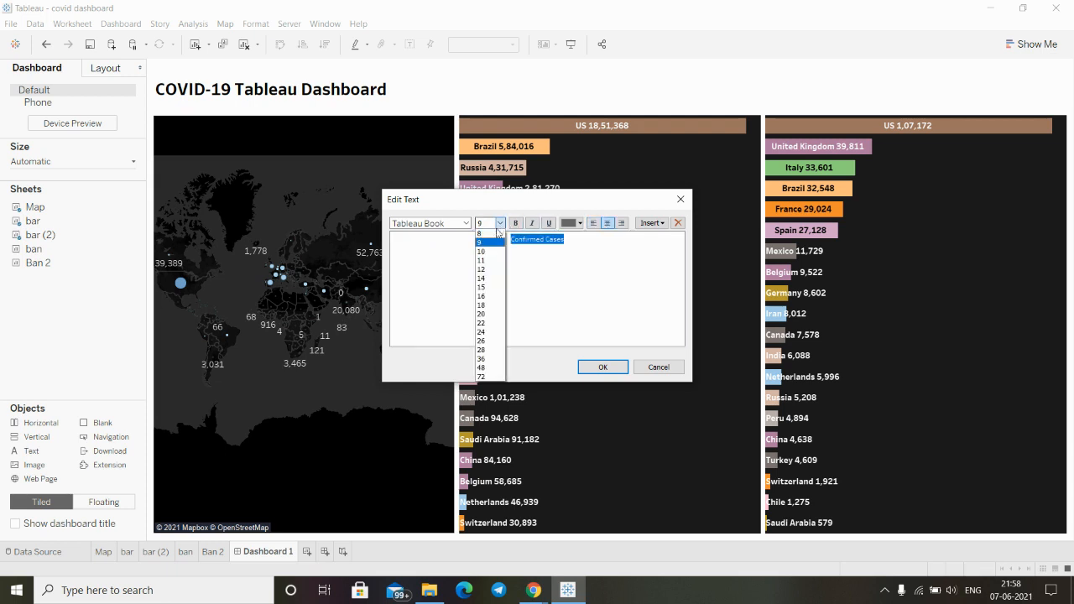
left_click(479, 296)
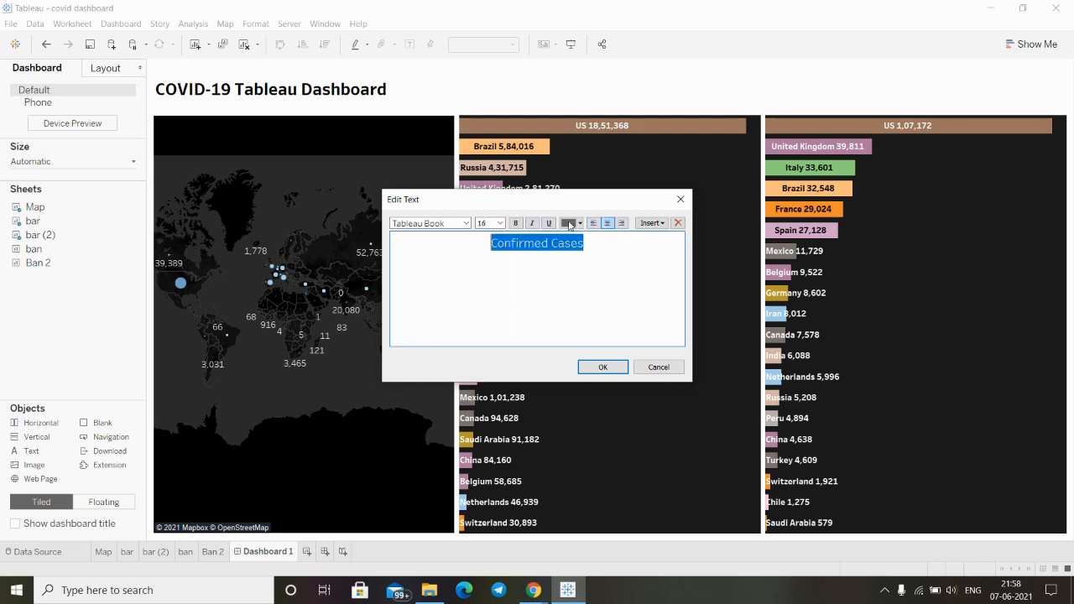
left_click(515, 222)
left_click(466, 223)
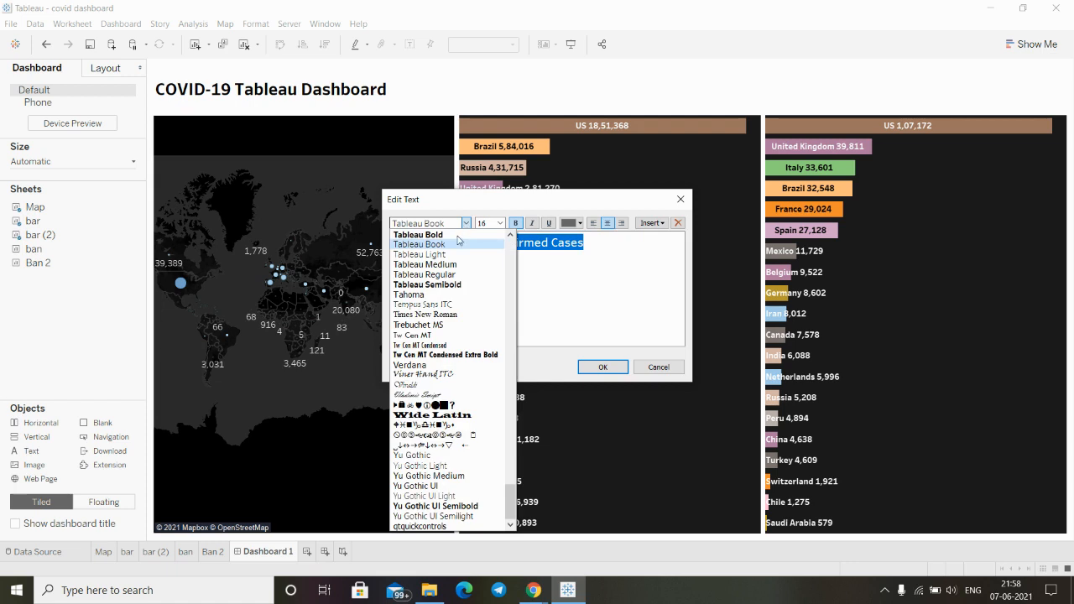
left_click(447, 267)
left_click(600, 367)
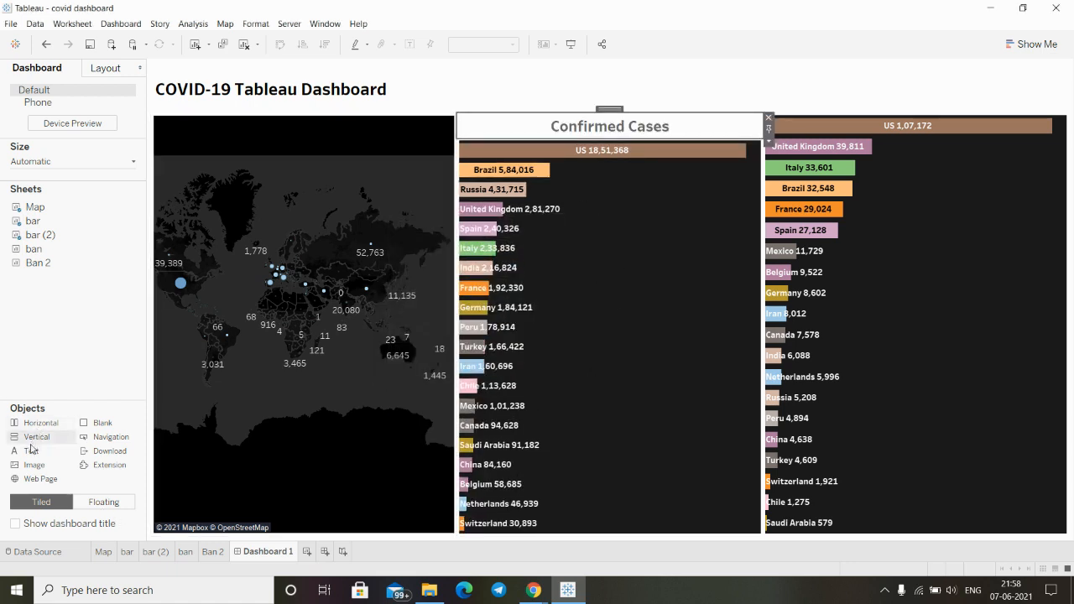
Insert a text object above the third-column bar chart and enter "COnfirmed Deaths" as its text.
left_click_drag(31, 451, 874, 138)
type("COn")
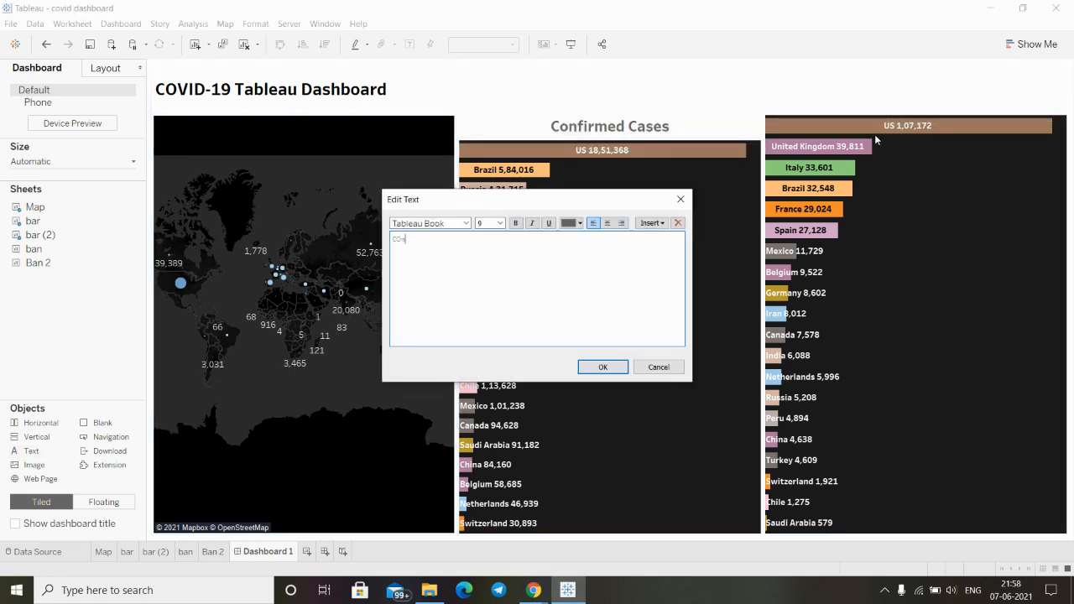
type("firmed Deaths")
Format the deaths heading text as centred, bold, size 16 in Tableau Medium.
key("ctrl+a")
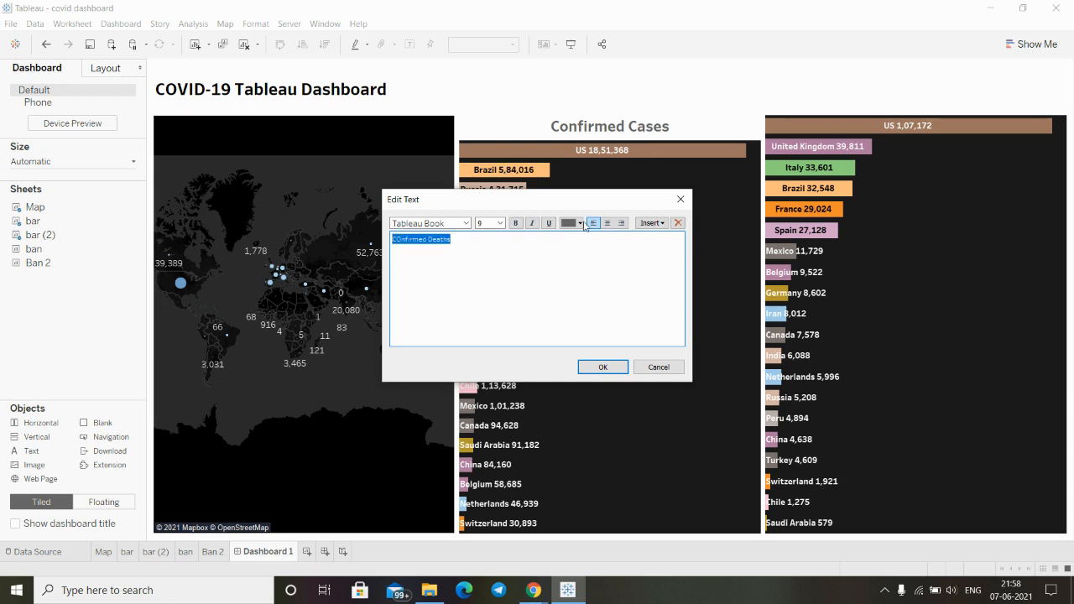
left_click(608, 223)
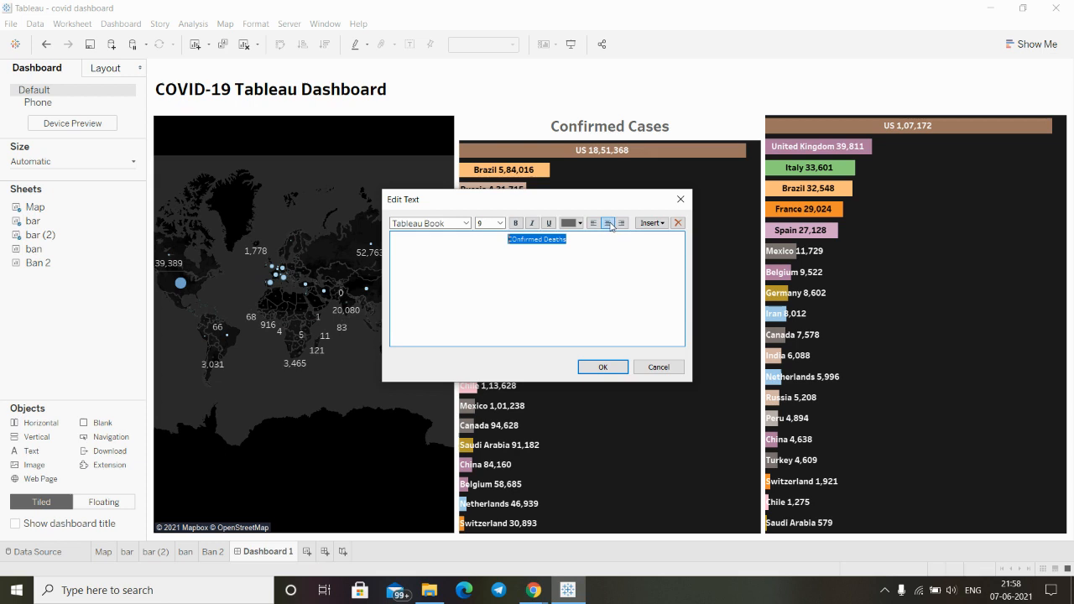
left_click(515, 223)
left_click(500, 223)
left_click(484, 296)
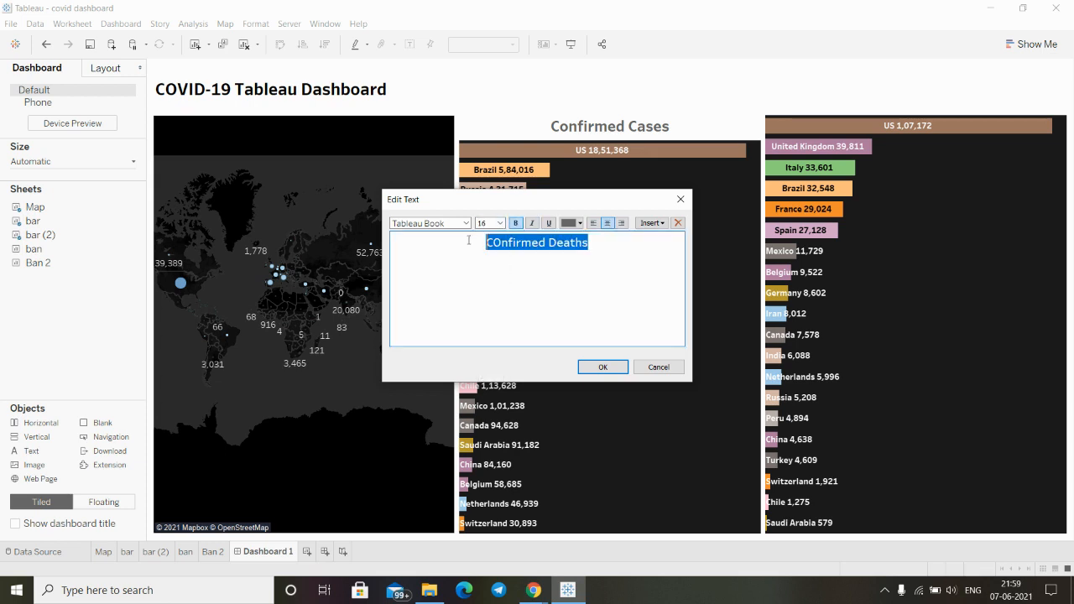
left_click(465, 223)
left_click(455, 264)
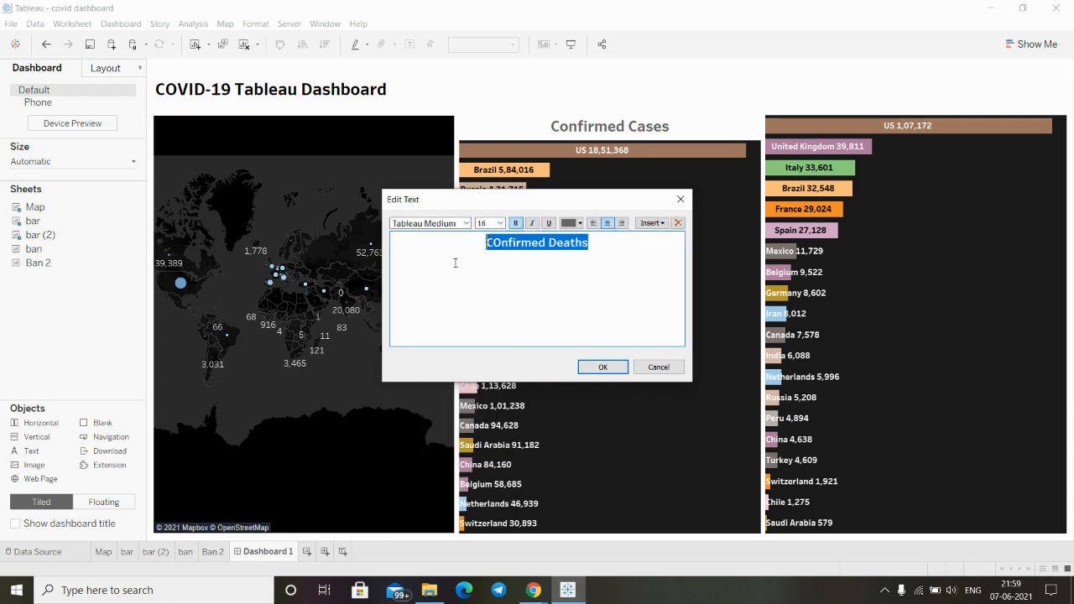
Replace the capital O in the deaths heading so it reads "Confirmed Deaths", and apply the text.
left_click(505, 245)
key("BackSpace")
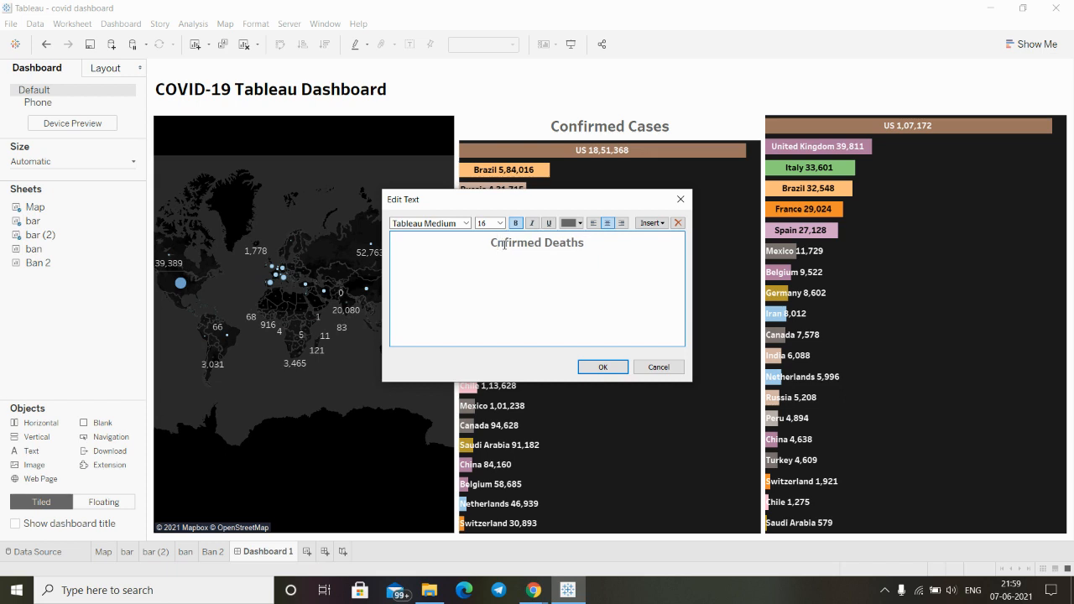
type("o")
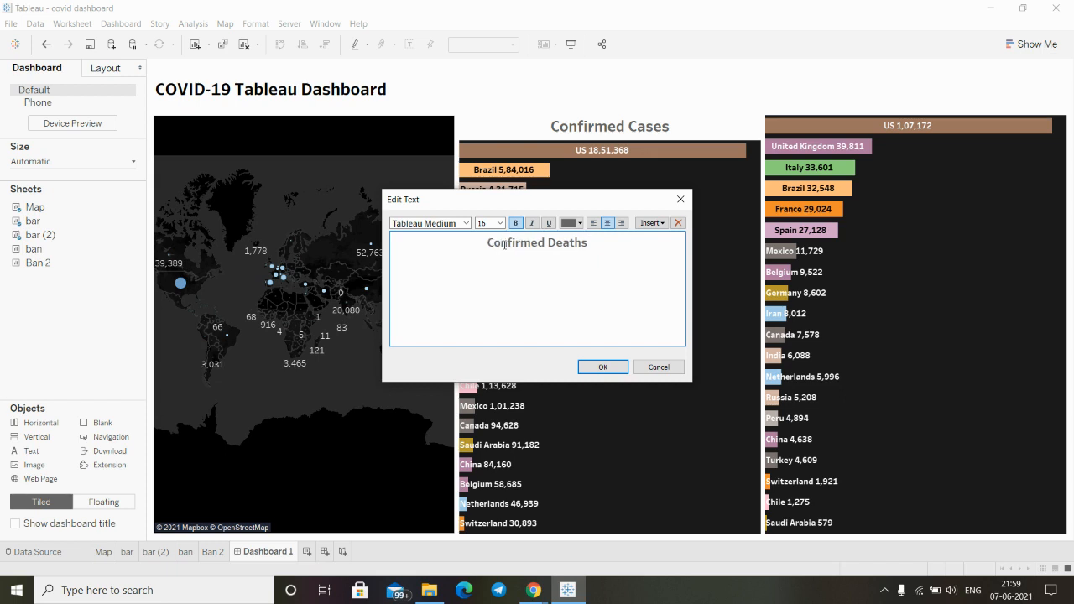
left_click(602, 366)
left_click(639, 261)
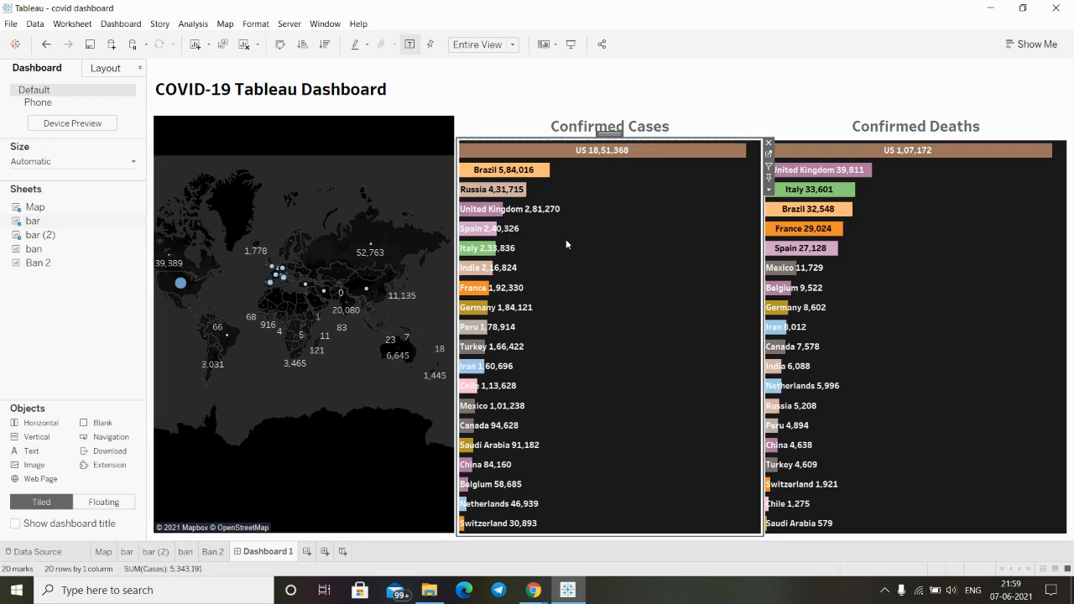
Centre the COVID-19 Tableau Dashboard title and set its font size to 26.
double_click(386, 89)
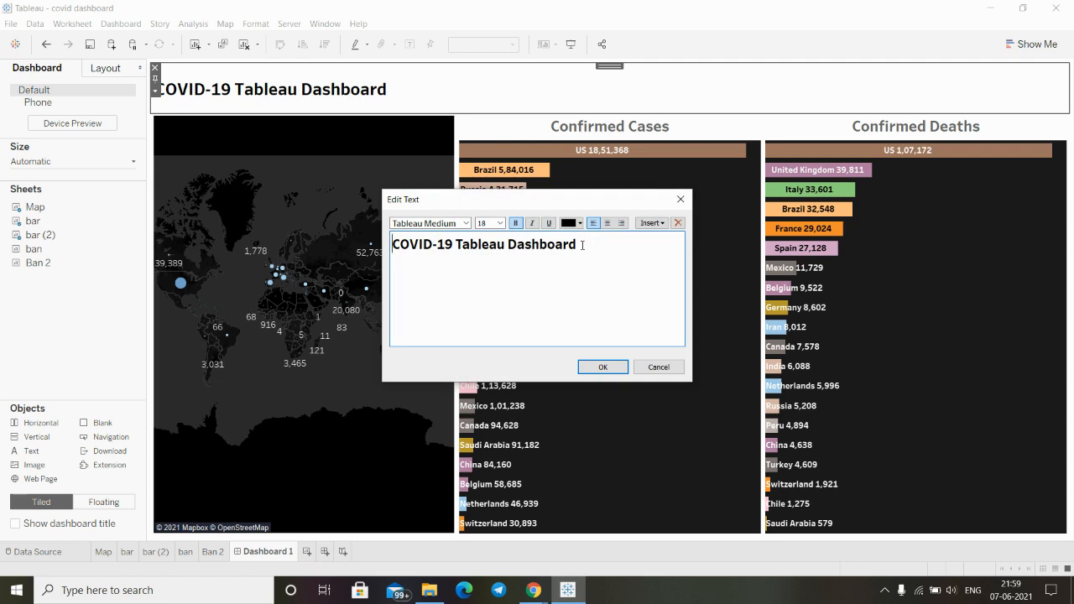
left_click_drag(577, 244, 392, 244)
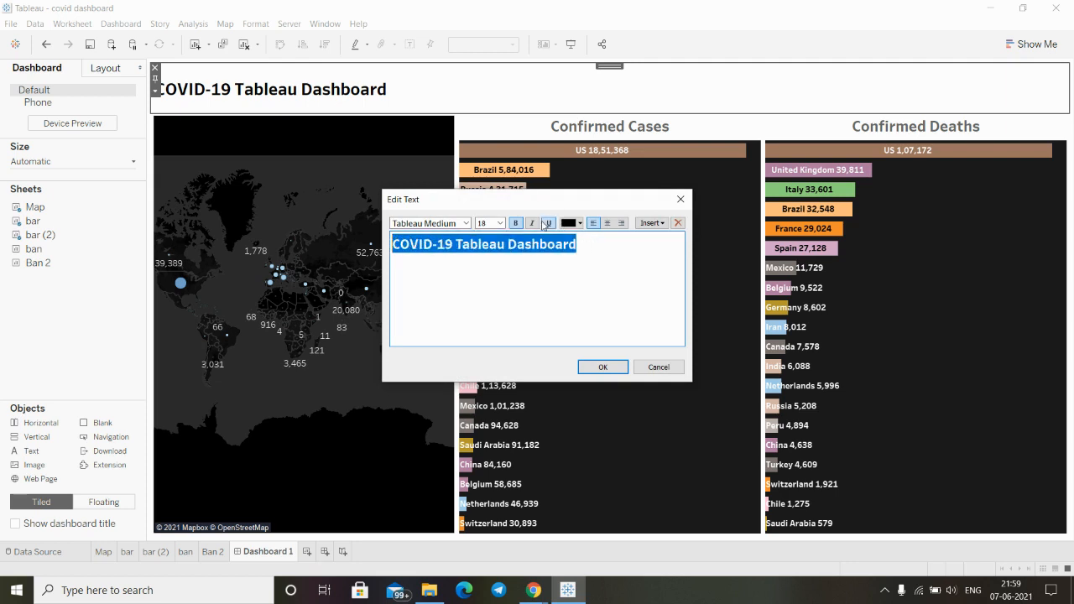
left_click(607, 222)
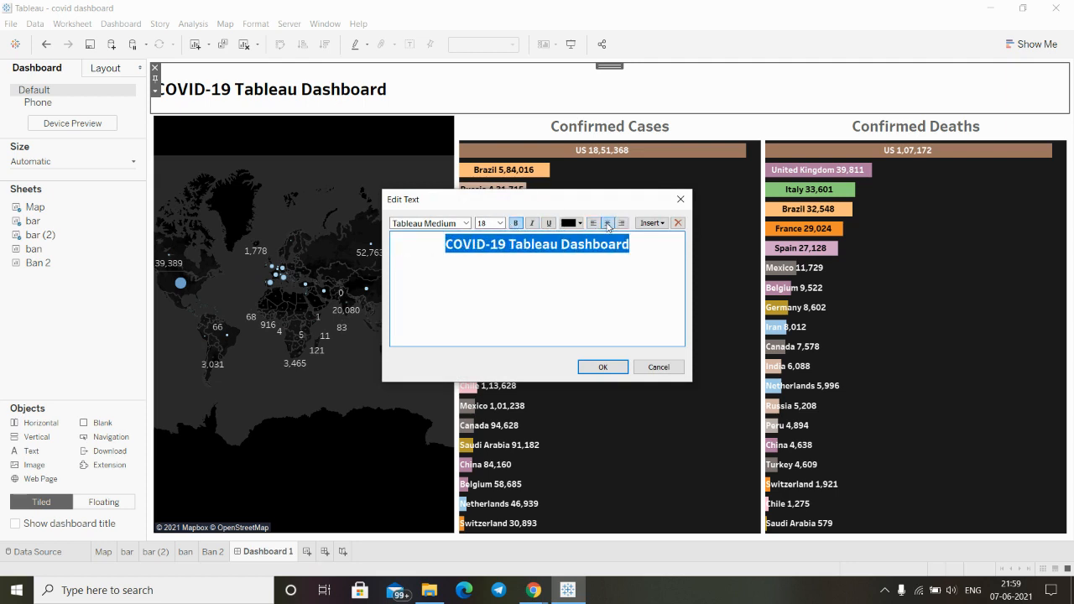
left_click(500, 224)
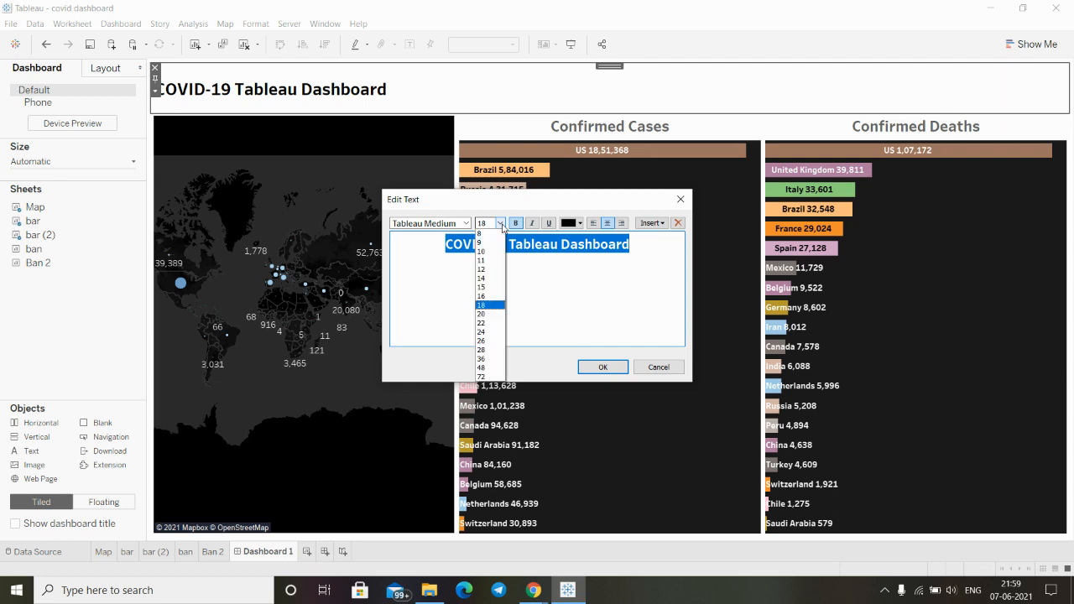
left_click(491, 340)
left_click(593, 368)
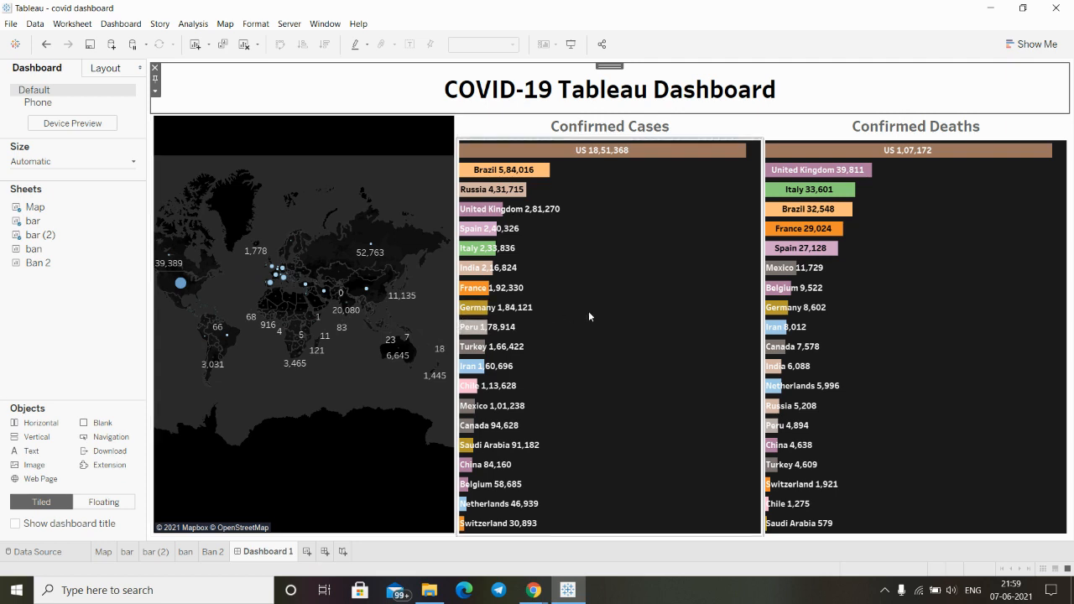
mouse_move(494, 180)
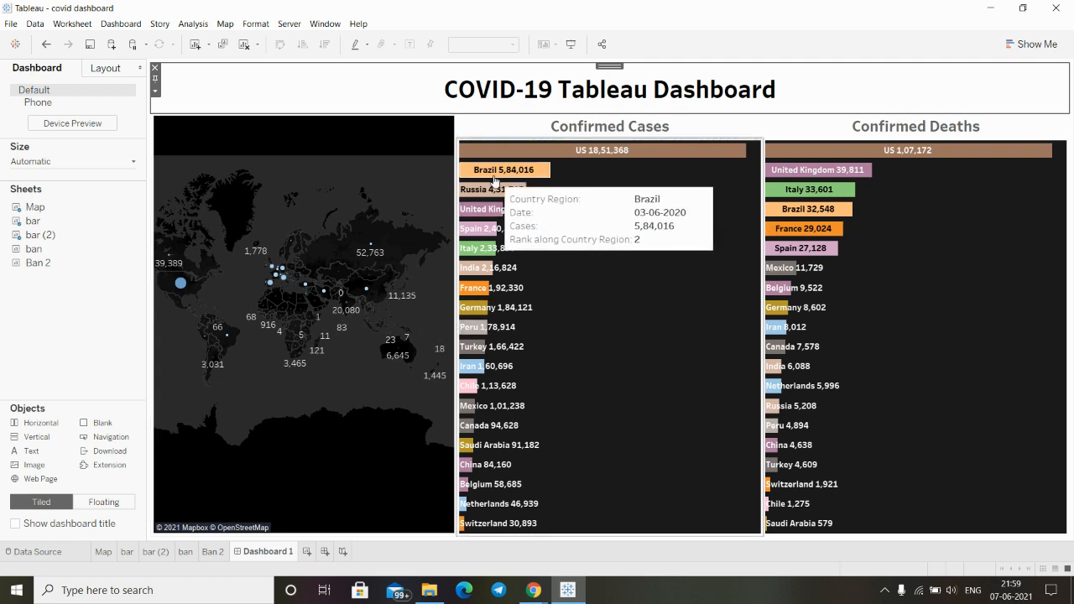